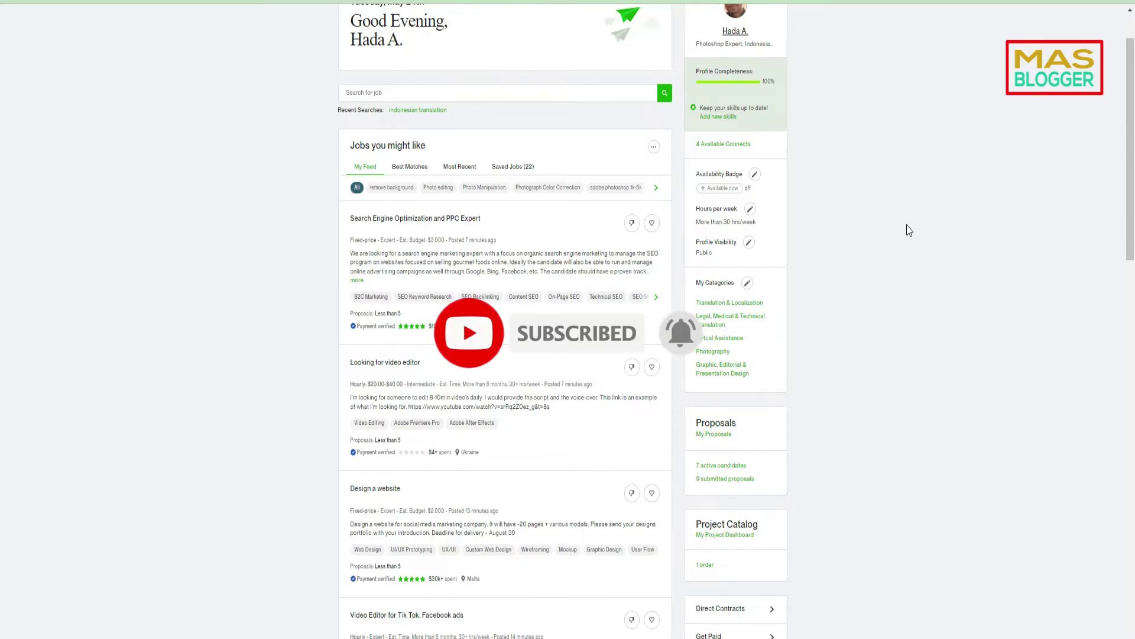
- Open the single order listed under Project Catalog
scroll(908, 230, "up", 2)
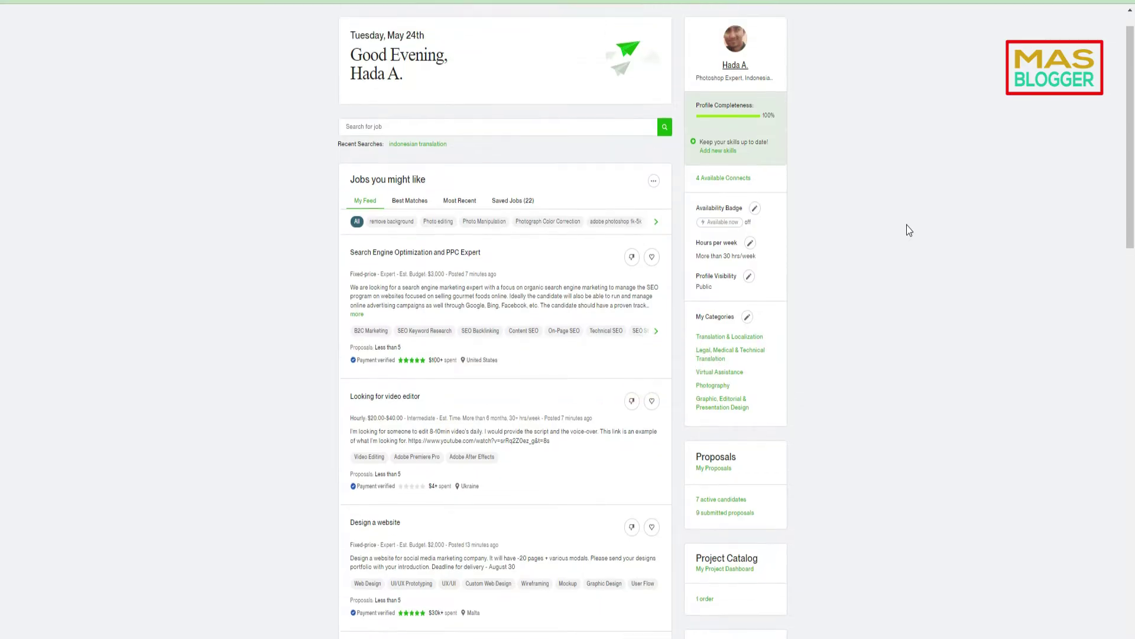
scroll(906, 224, "up", 1)
scroll(891, 314, "down", 5)
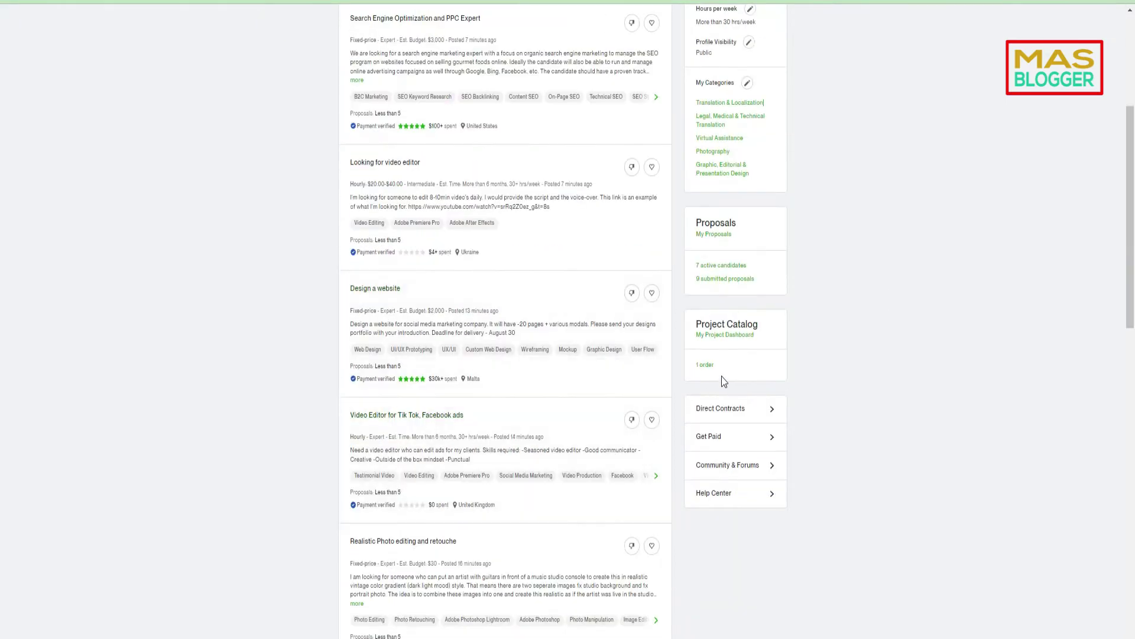
left_click(705, 371)
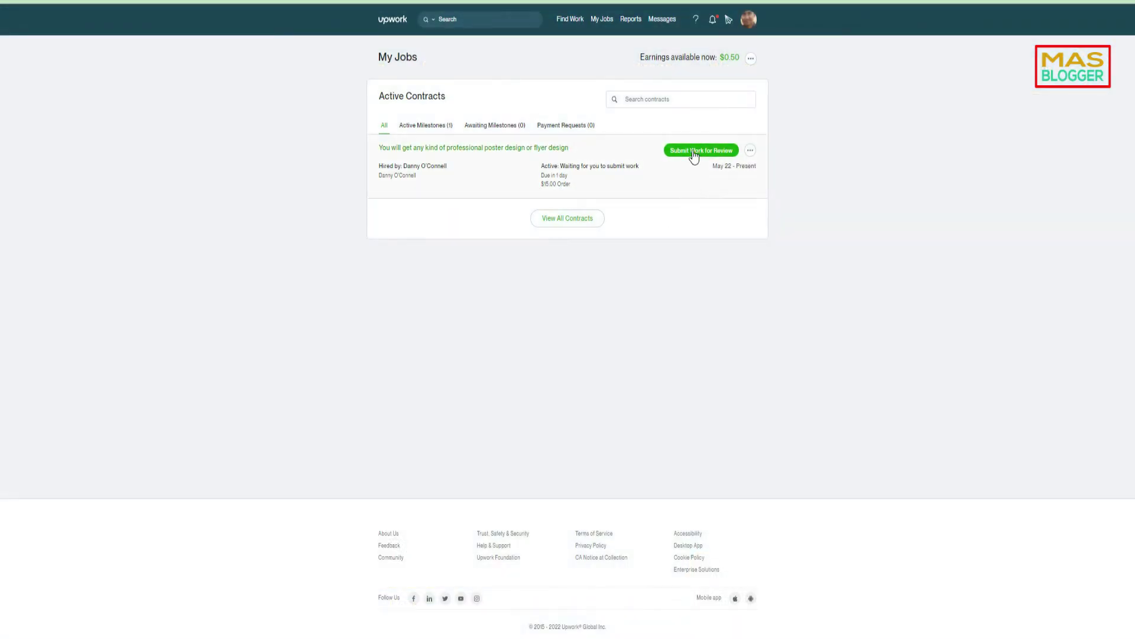
- Open the poster design contract's overview and review its timeline, requirements and recent files
left_click(693, 153)
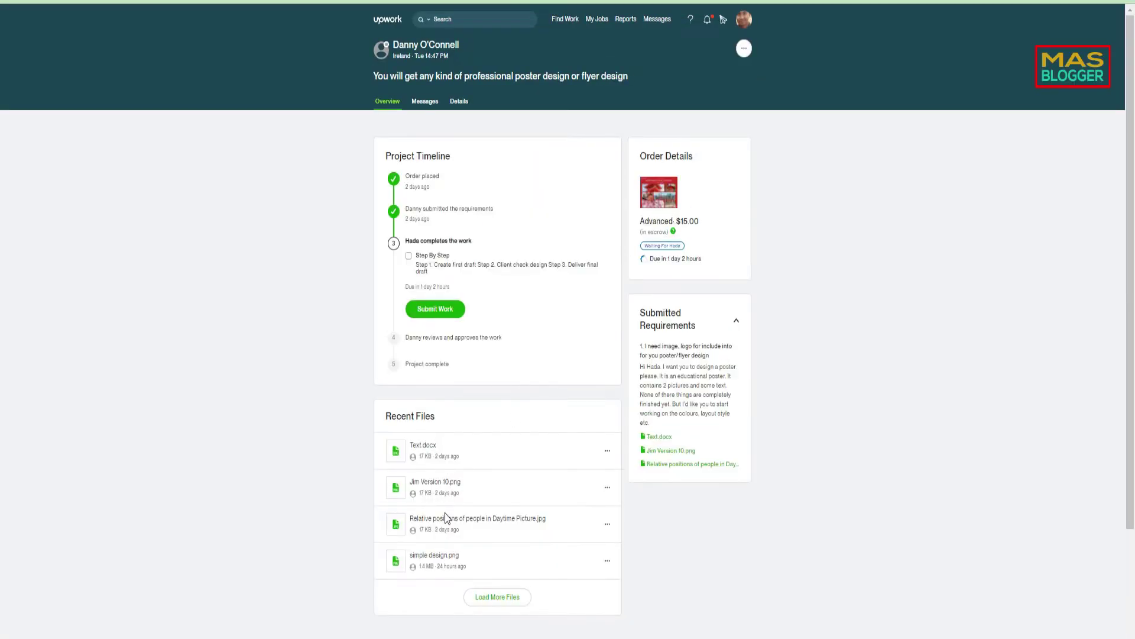
scroll(440, 393, "down", 1)
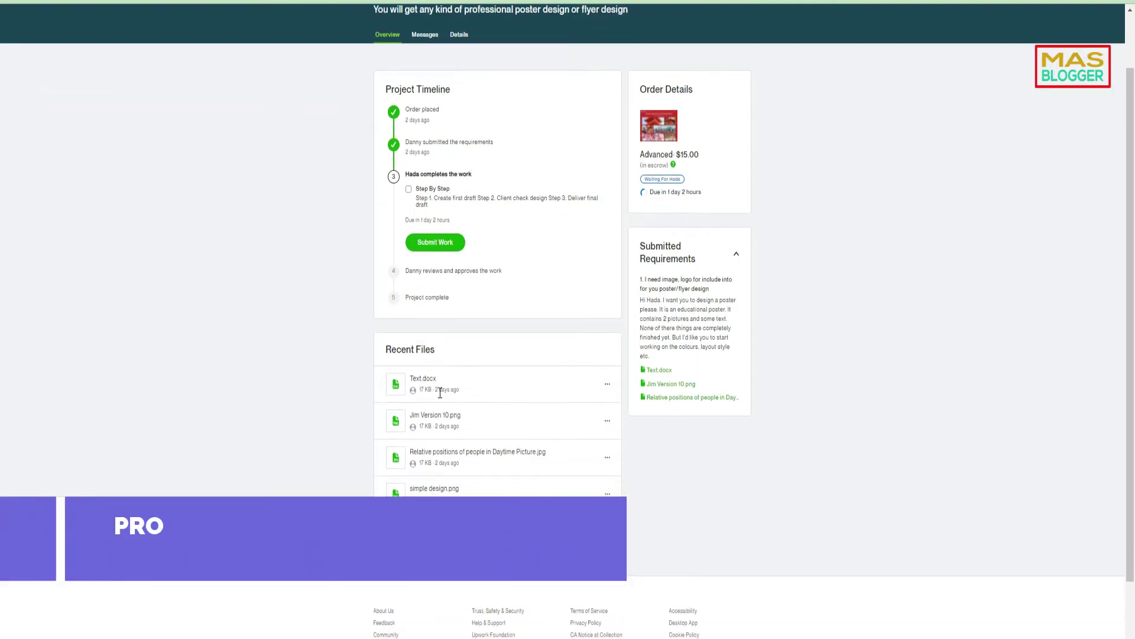
scroll(484, 452, "down", 1)
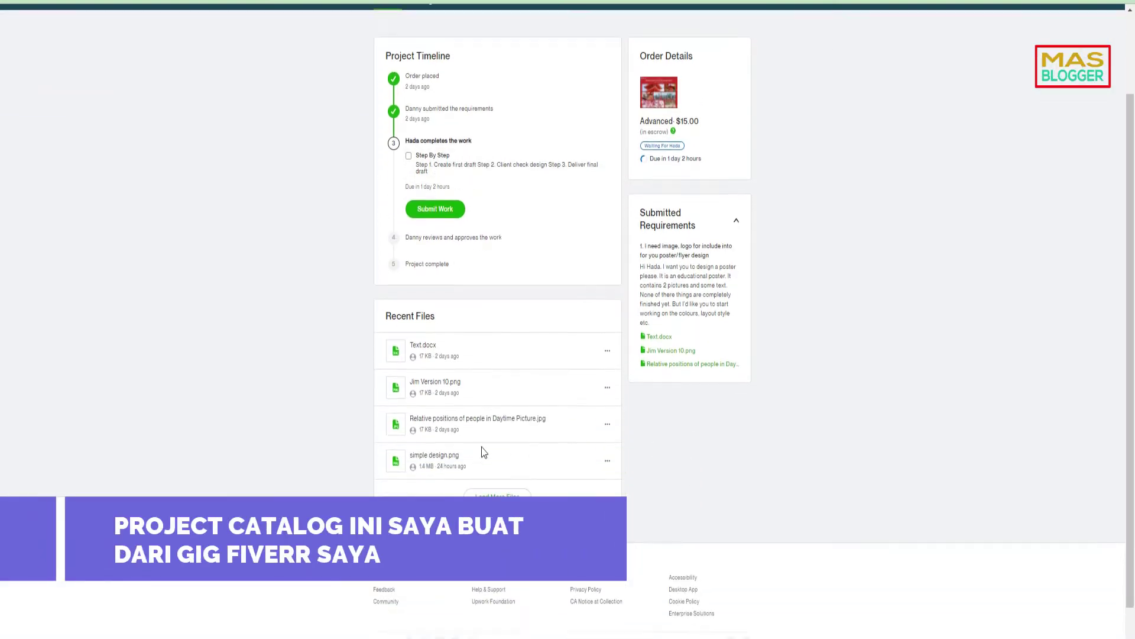
scroll(483, 452, "down", 1)
scroll(708, 295, "up", 2)
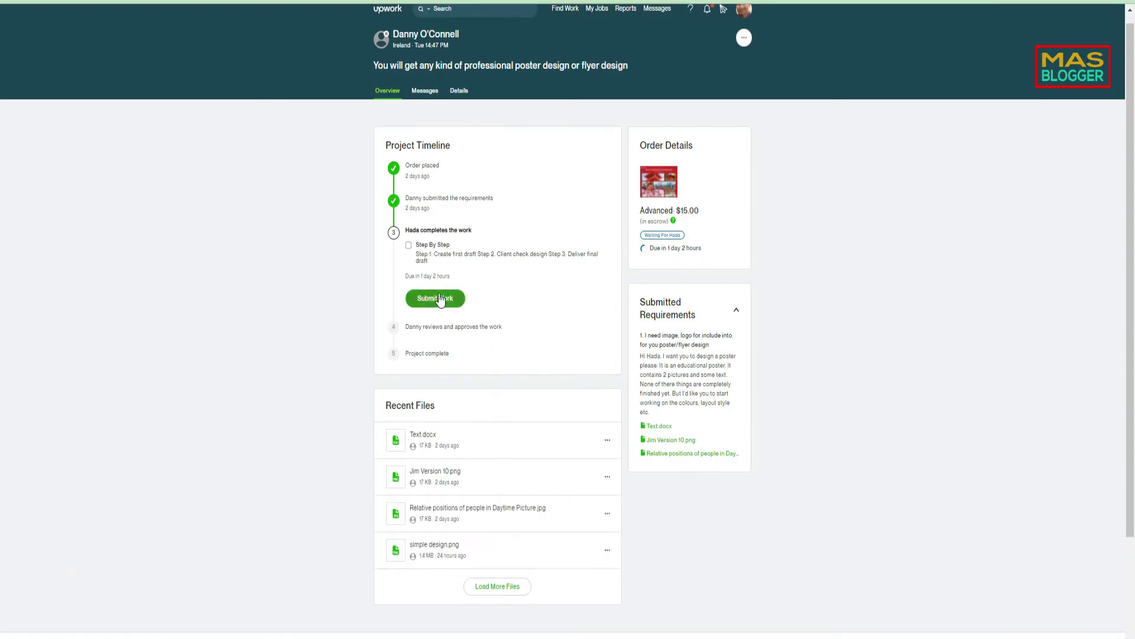
left_click(433, 299)
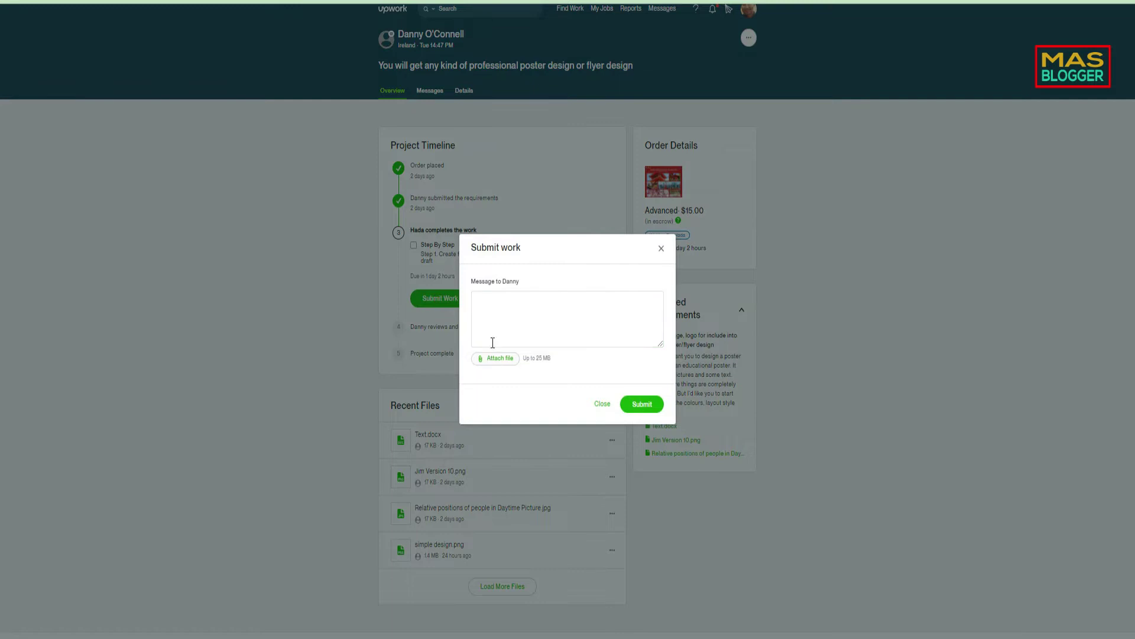
left_click(484, 302)
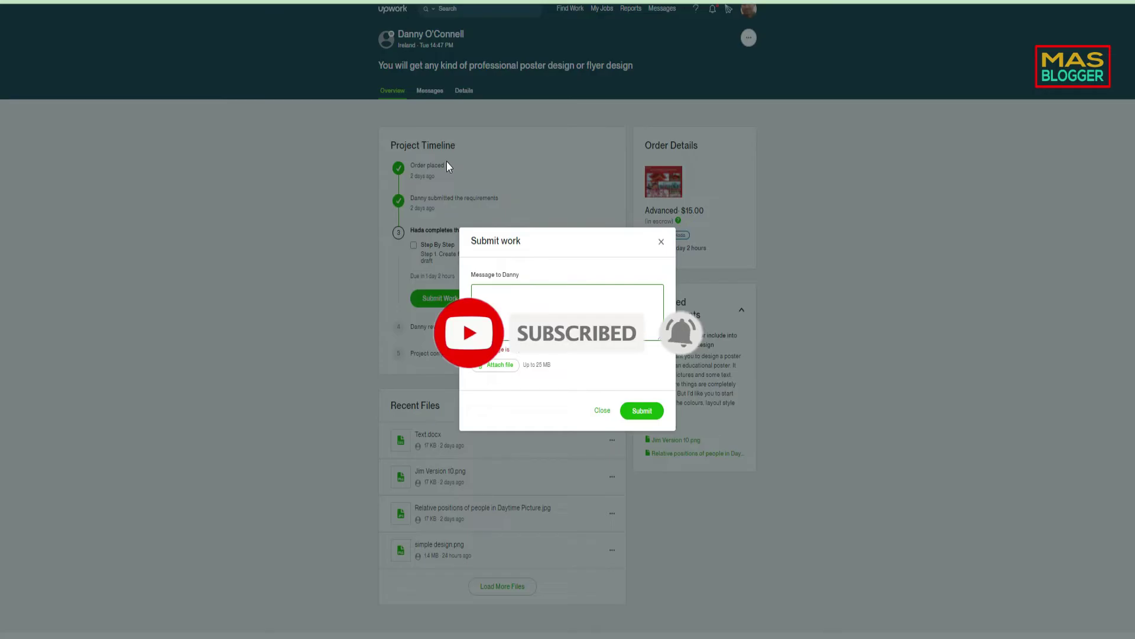
left_click(659, 242)
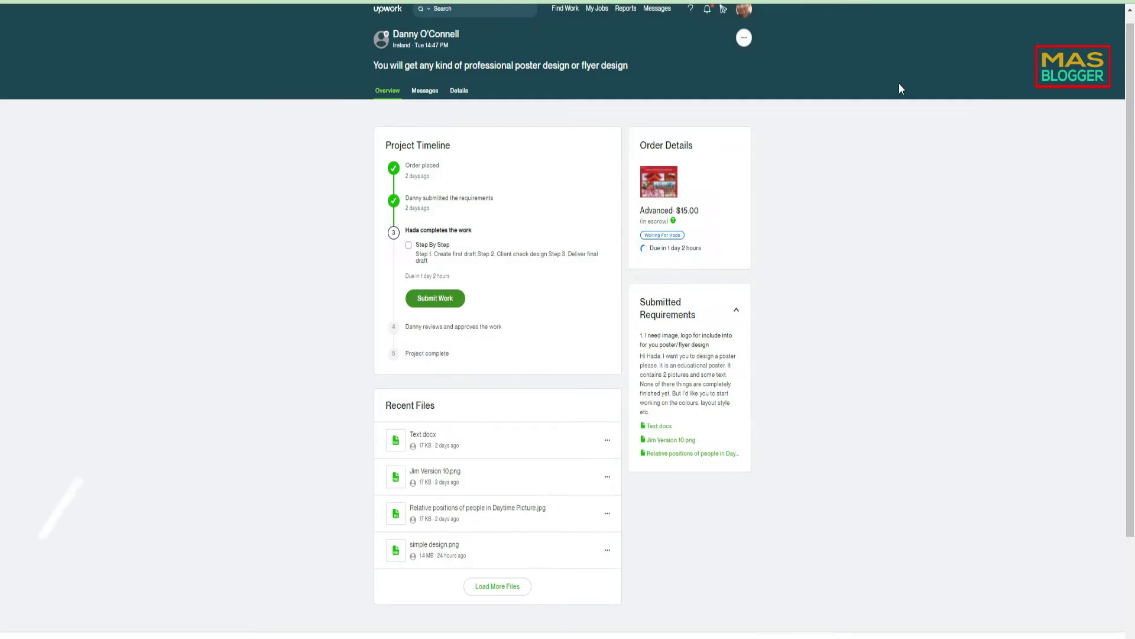
- Dismiss the link menu and open the contract's message thread
scroll(709, 118, "up", 1)
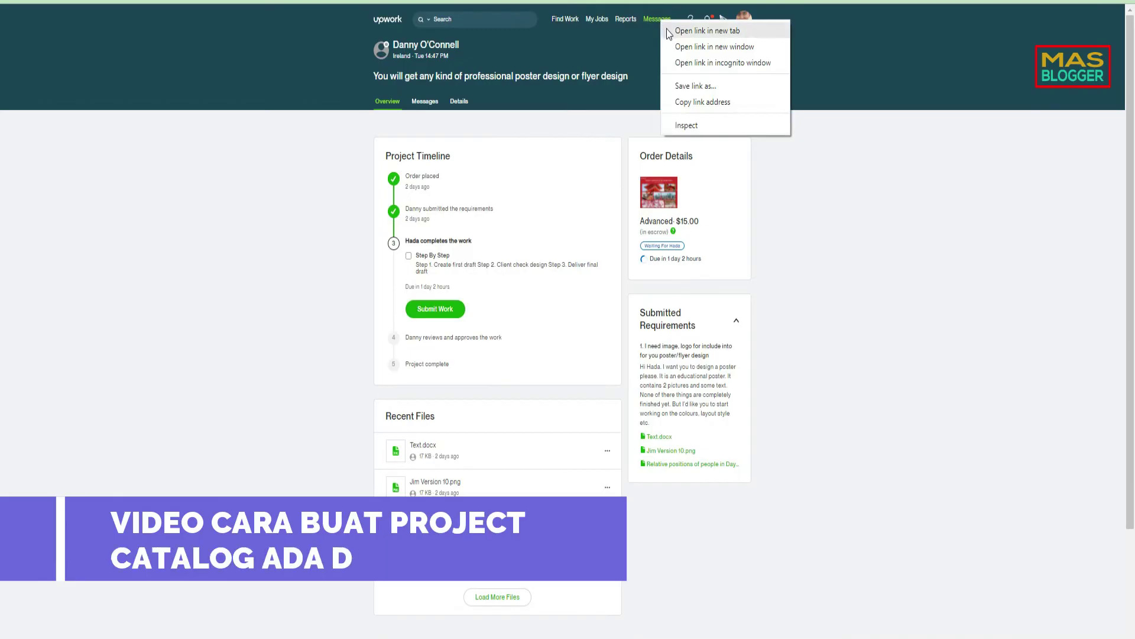
left_click(368, 192)
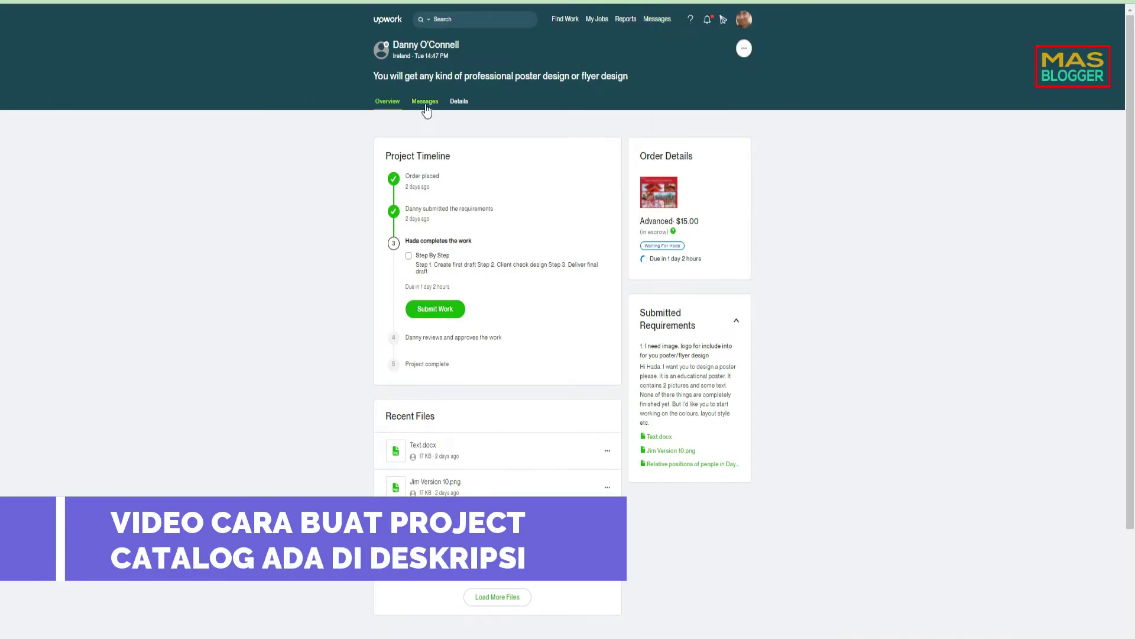
left_click(425, 103)
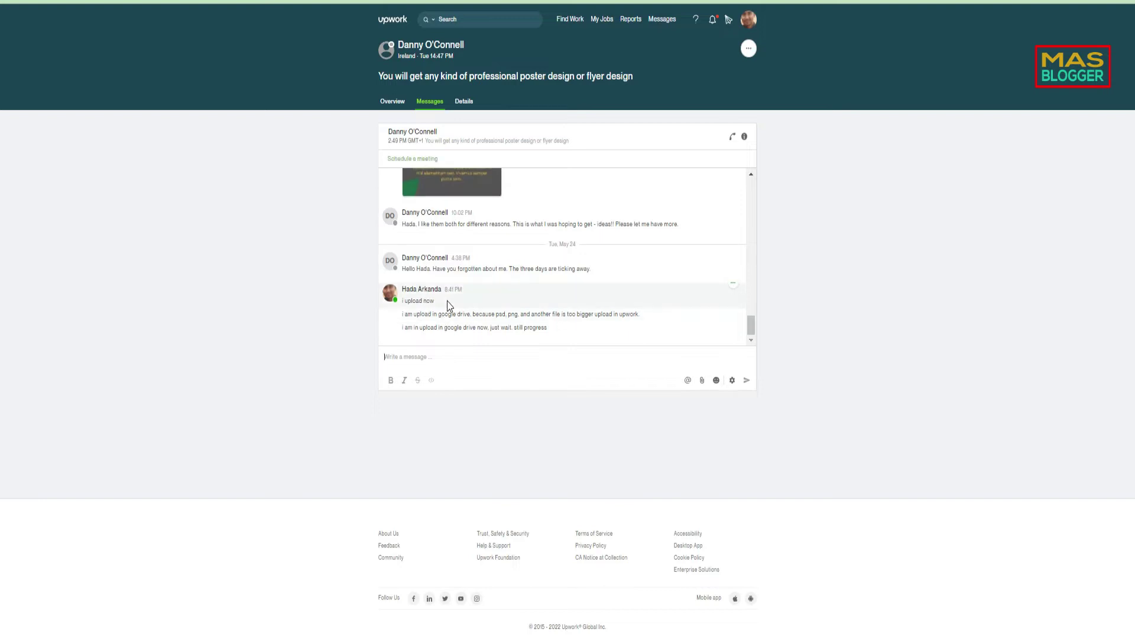
scroll(447, 301, "up", 5)
scroll(449, 300, "up", 10)
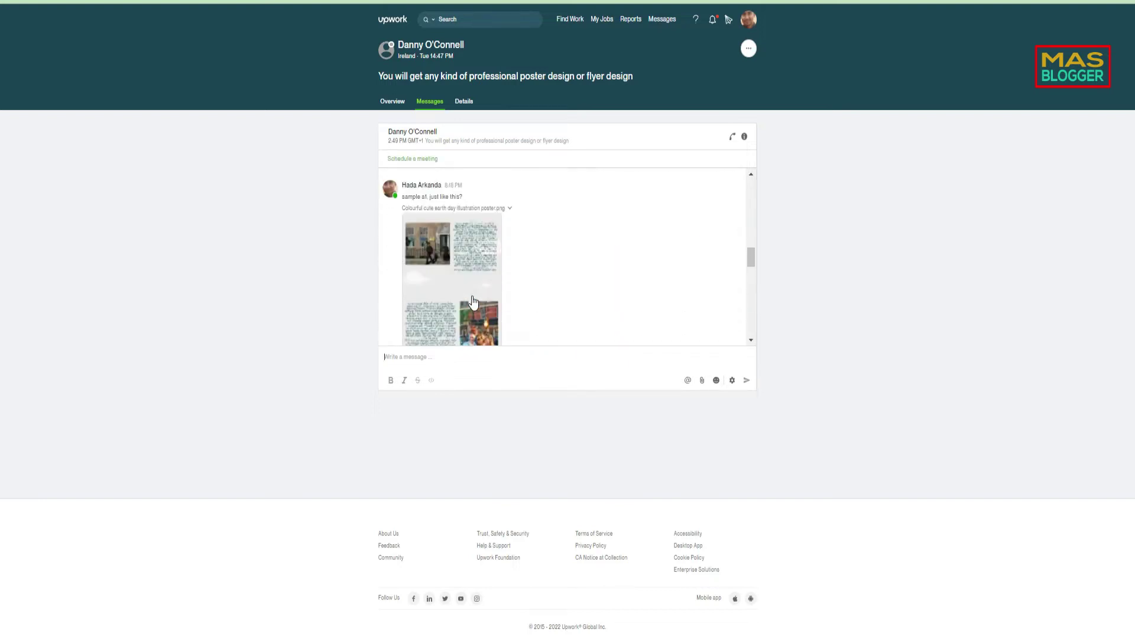
scroll(473, 302, "up", 10)
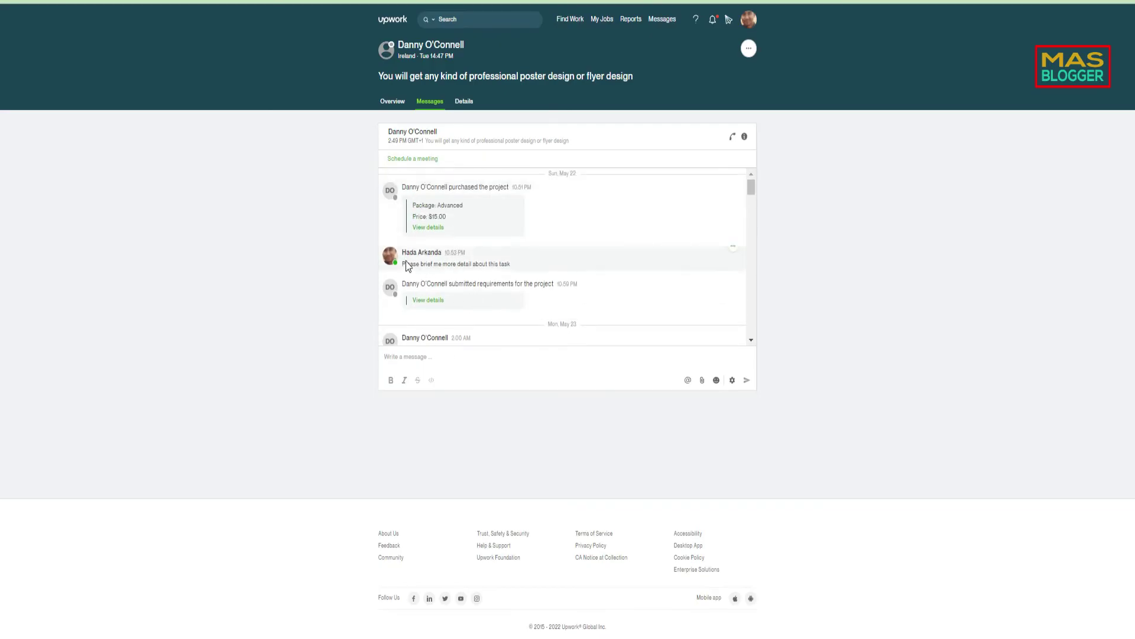
- Open the order details in a new tab, then return to the full client conversation
right_click(432, 229)
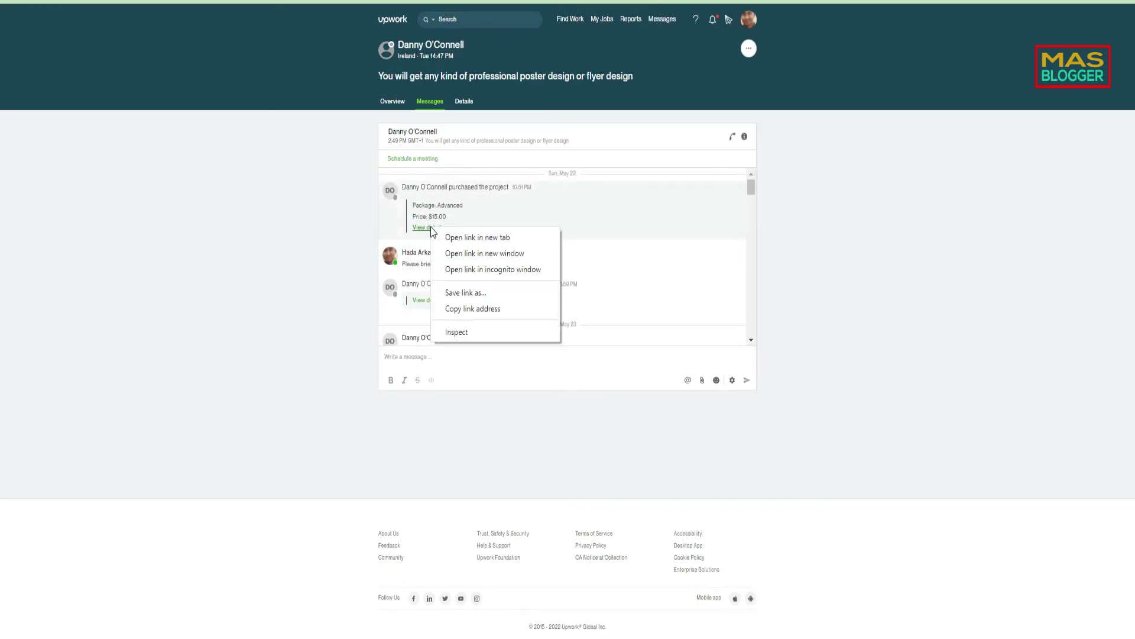
left_click(451, 236)
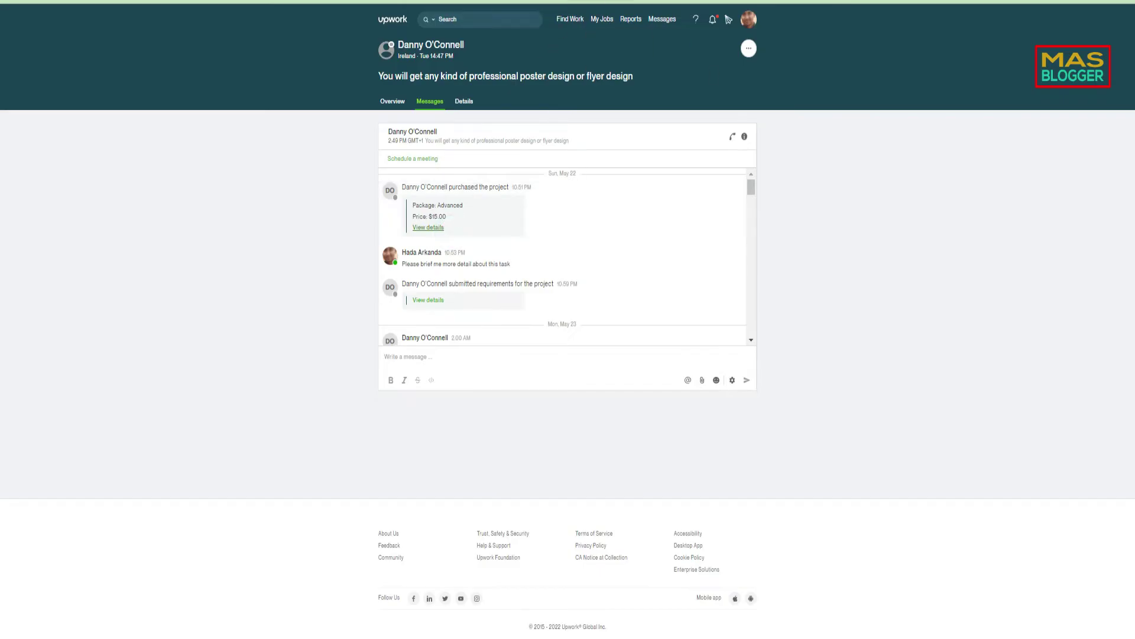
key("ctrl+Tab")
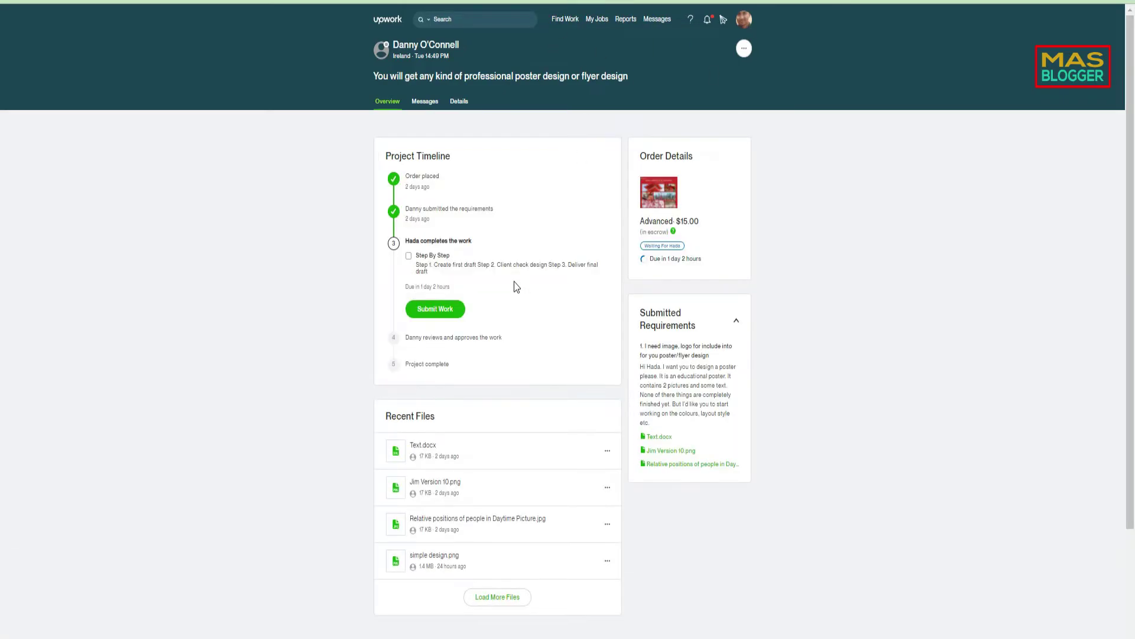
scroll(513, 282, "down", 3)
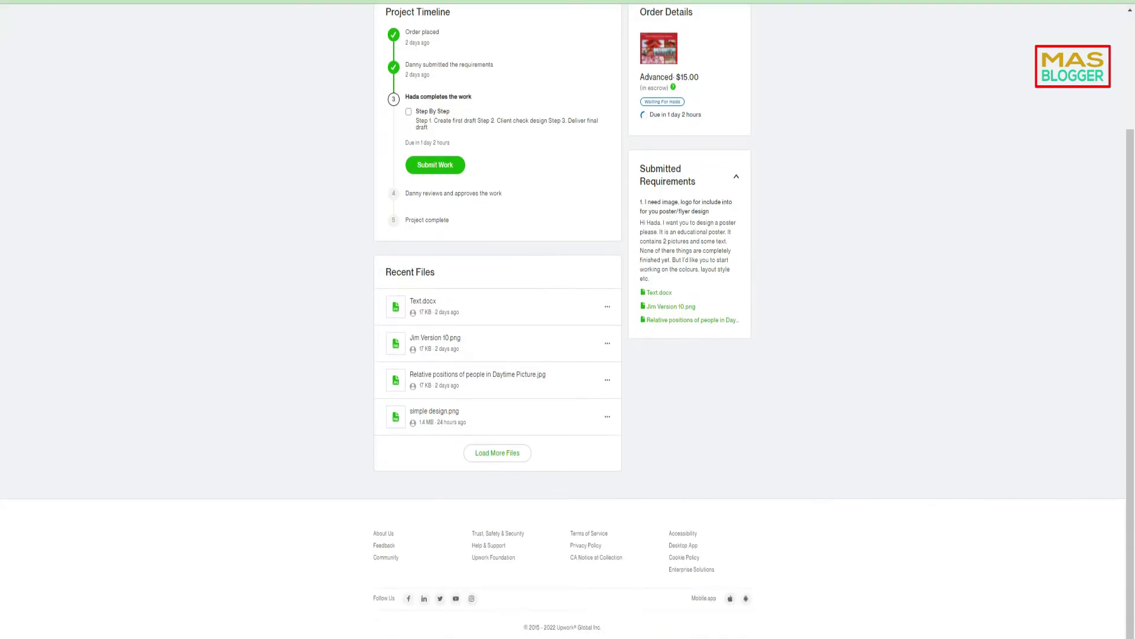
key("ctrl+shift+Tab")
scroll(246, 220, "up", 10)
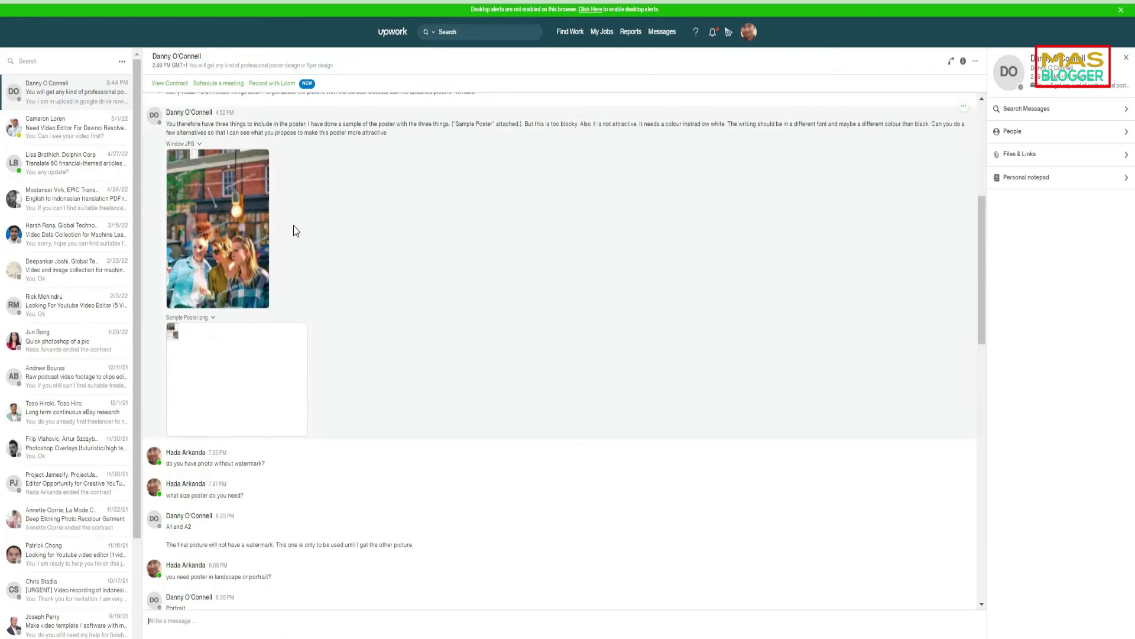
- Read through the client chat history, including the poster brief, sample images and size discussion
scroll(471, 284, "up", 5)
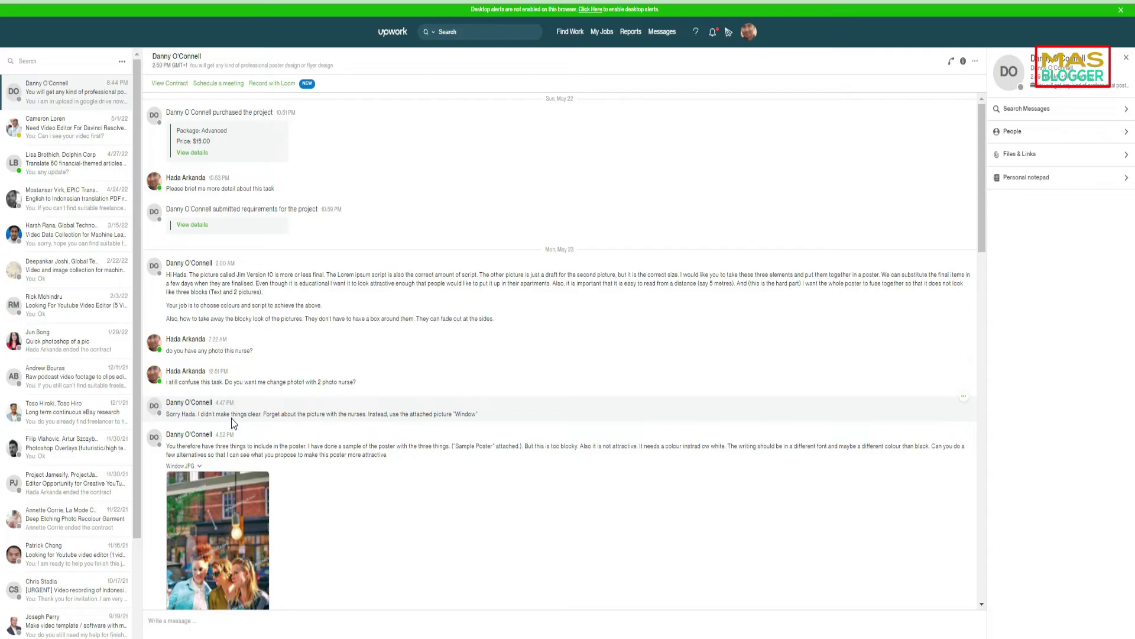
scroll(233, 423, "down", 5)
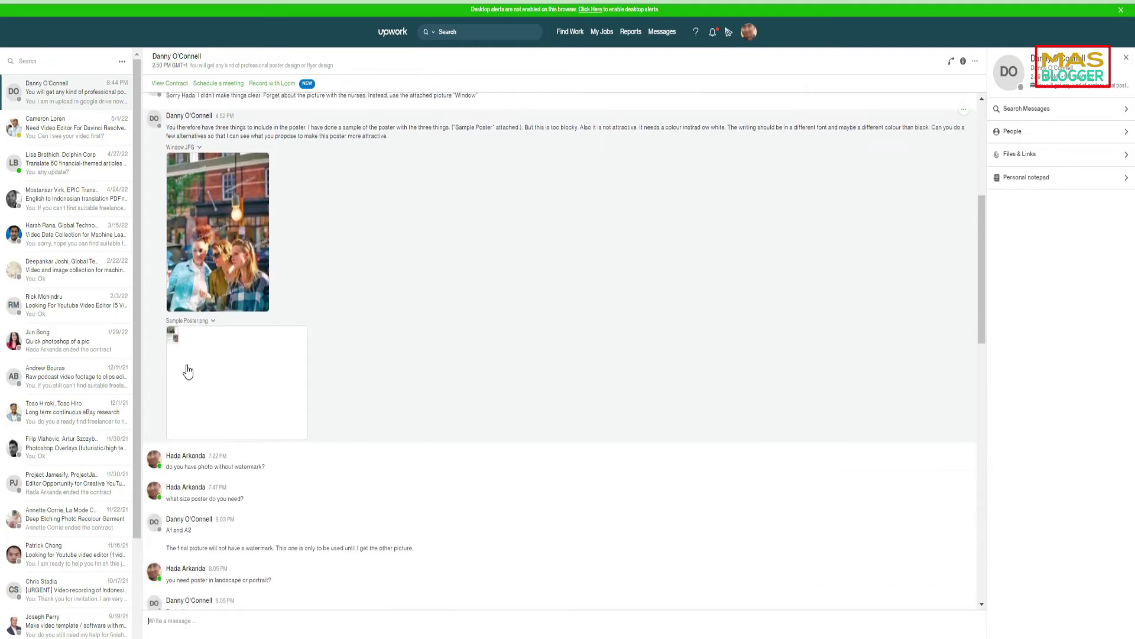
scroll(220, 362, "down", 1)
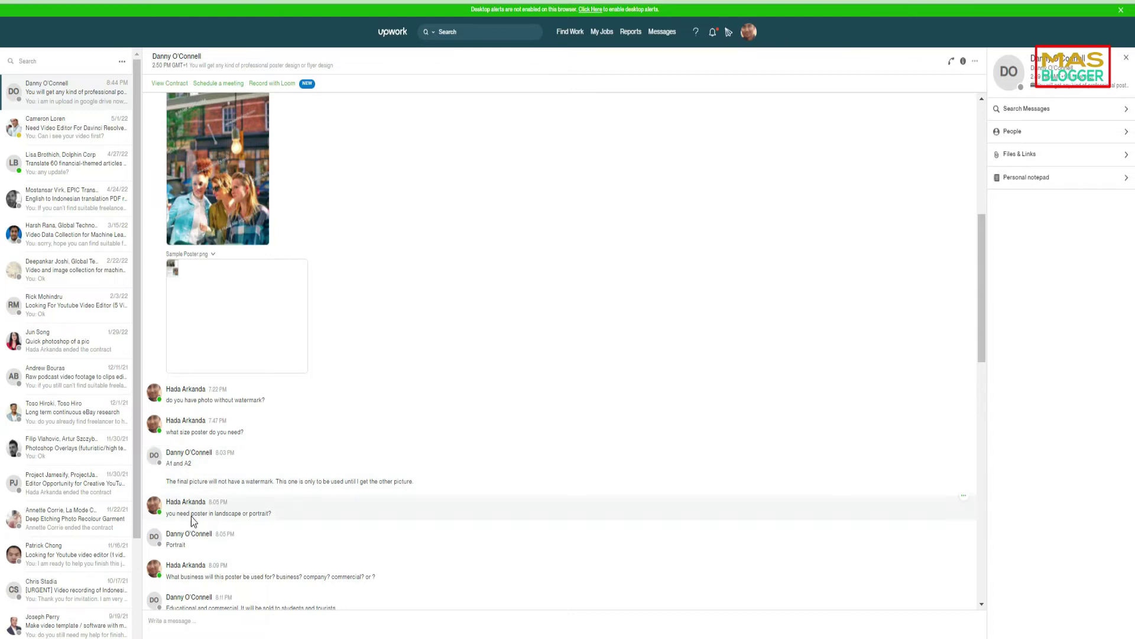
scroll(223, 513, "down", 1)
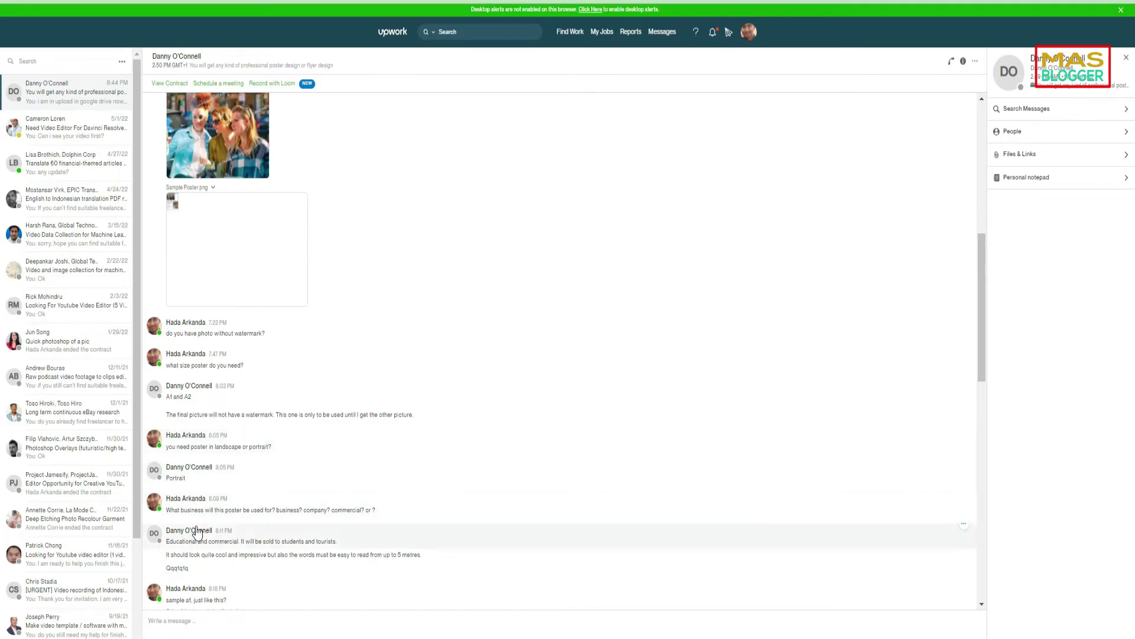
scroll(195, 536, "down", 1)
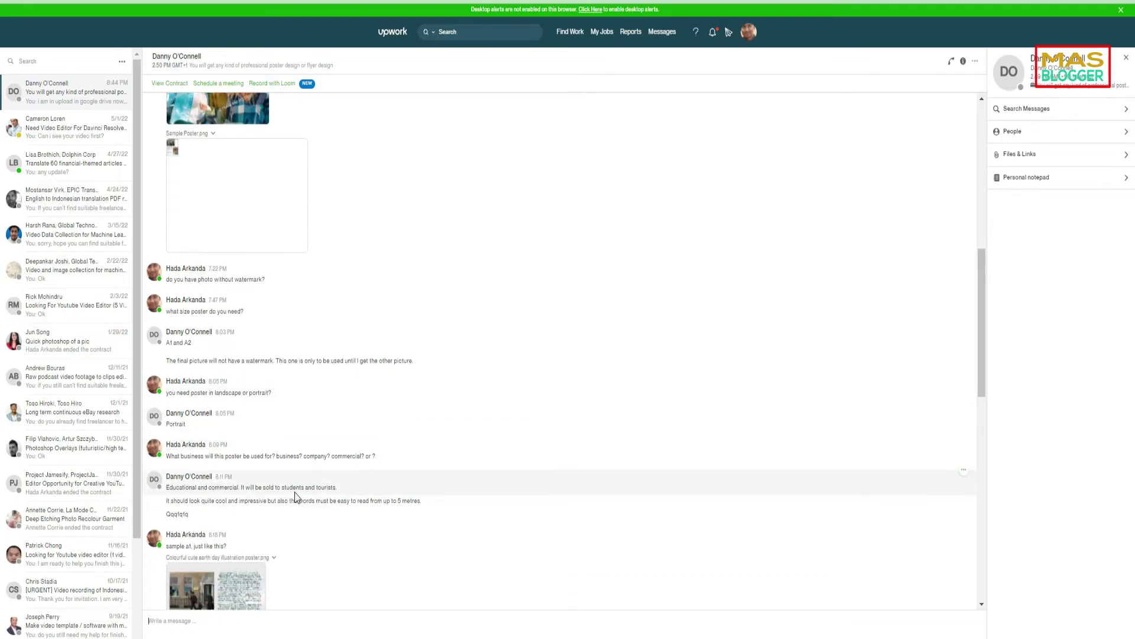
scroll(287, 500, "down", 3)
scroll(218, 470, "down", 5)
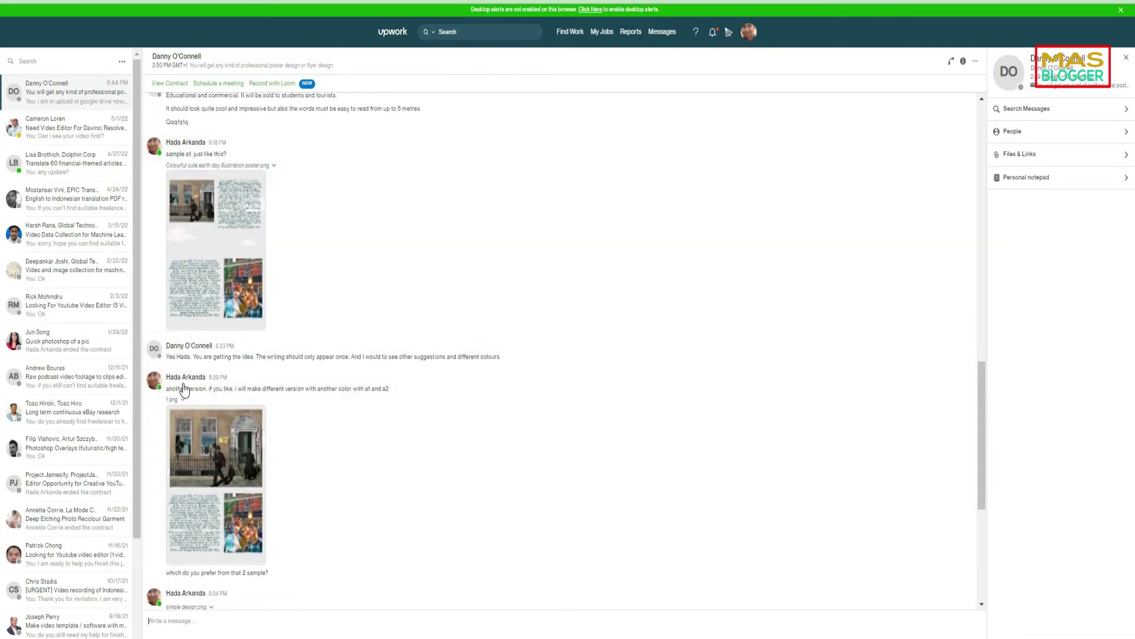
scroll(314, 382, "down", 4)
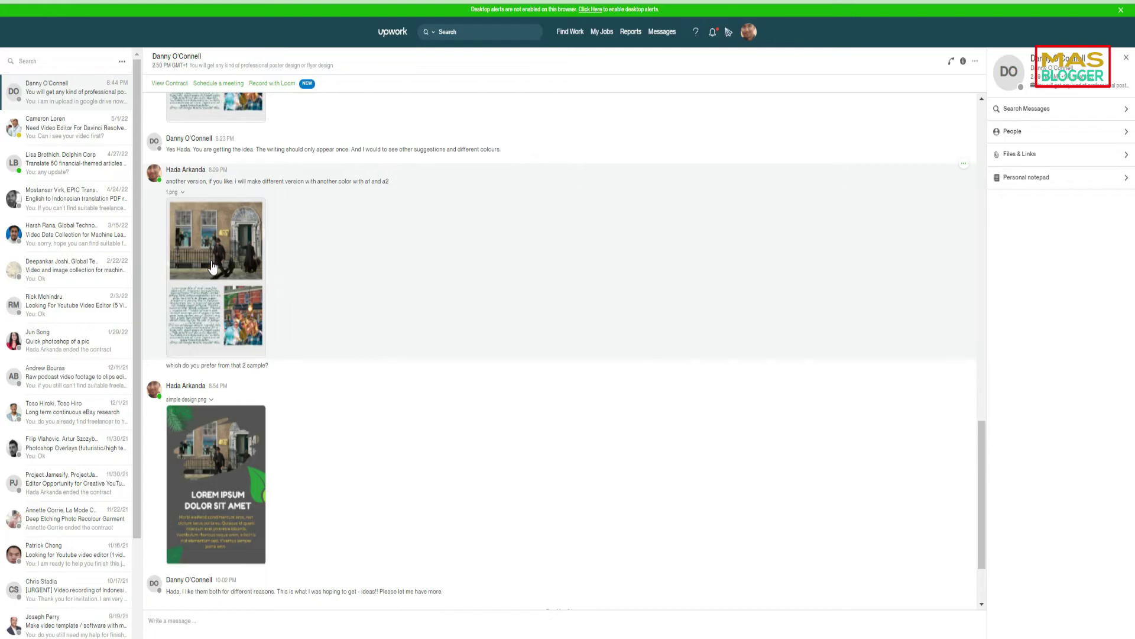
scroll(209, 412, "down", 1)
scroll(210, 413, "down", 1)
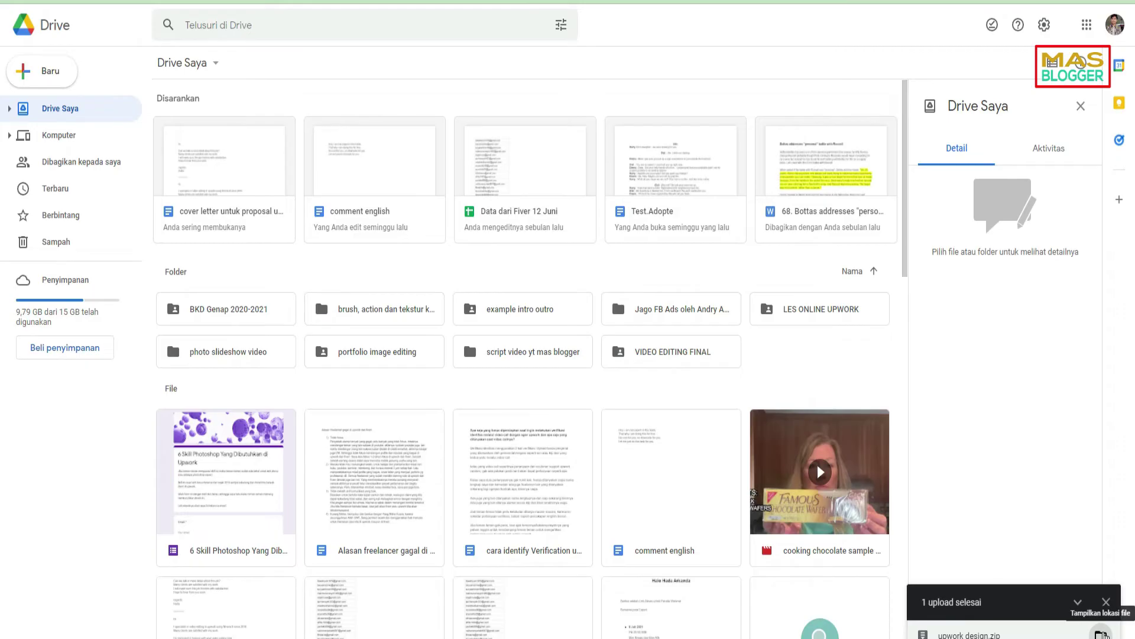
- Locate the uploaded upwork design.zip in My Drive
left_click(1102, 634)
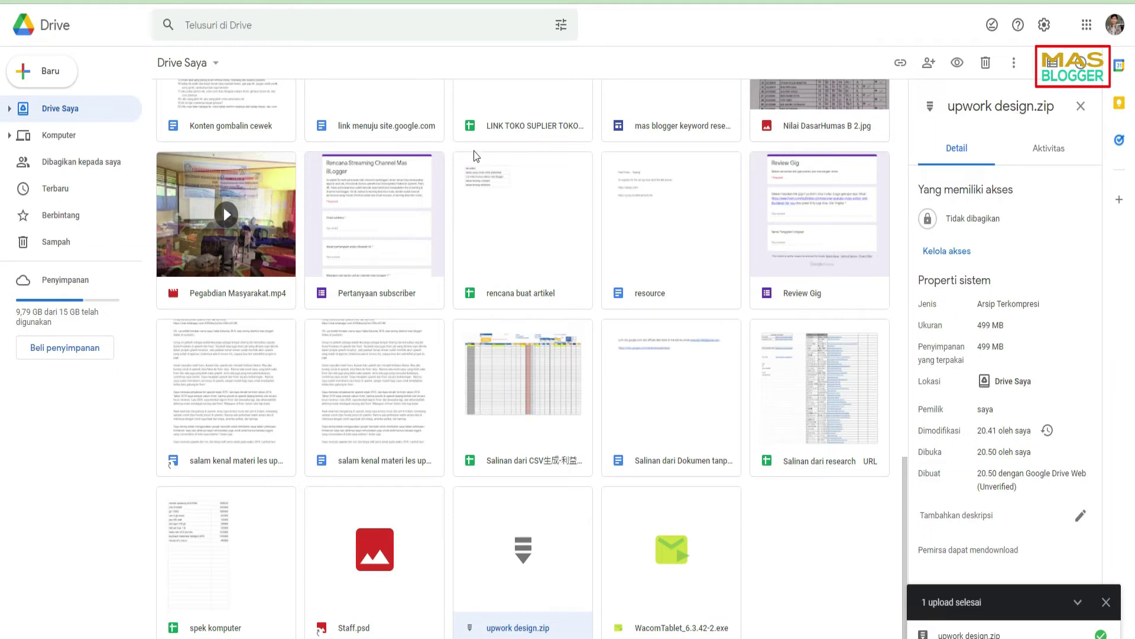
scroll(300, 324, "up", 15)
scroll(504, 296, "up", 3)
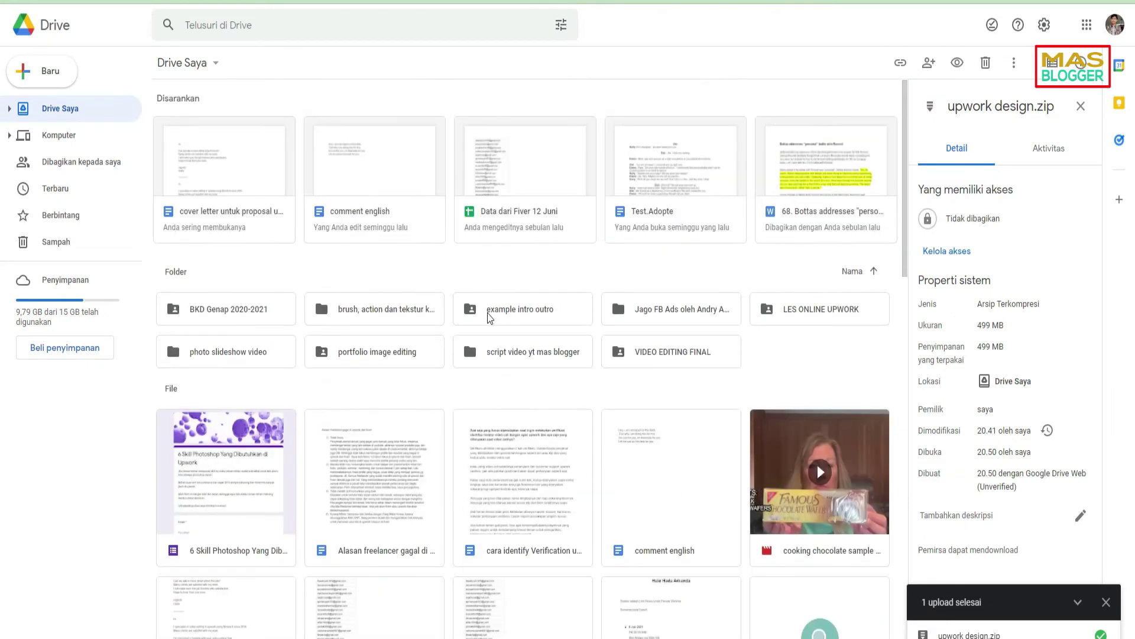
right_click(371, 257)
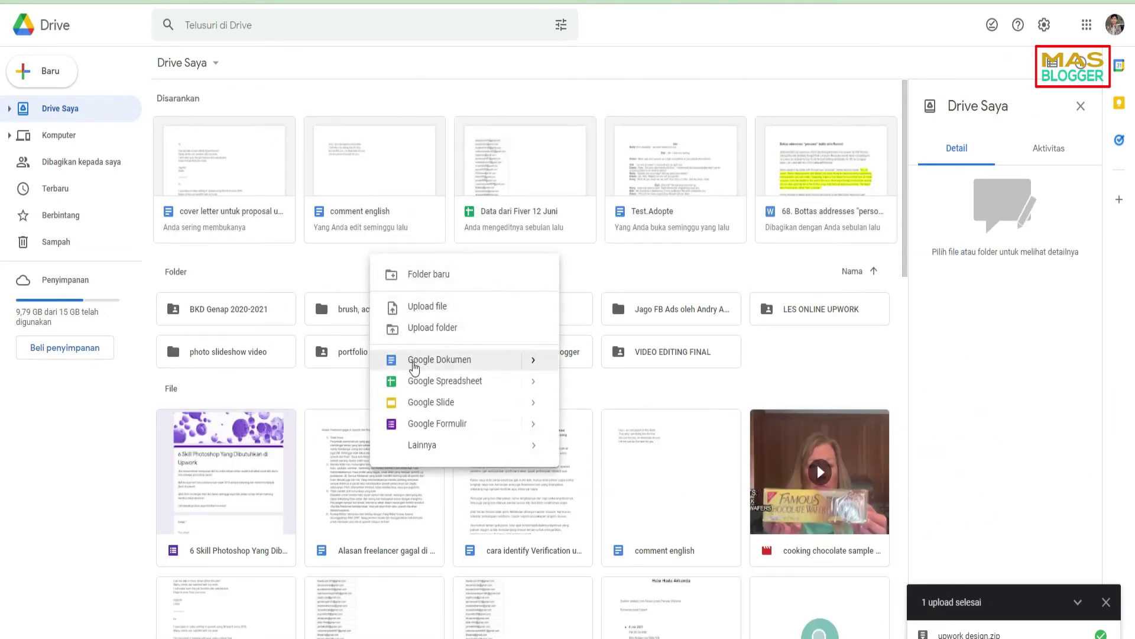
scroll(316, 286, "down", 10)
right_click(316, 258)
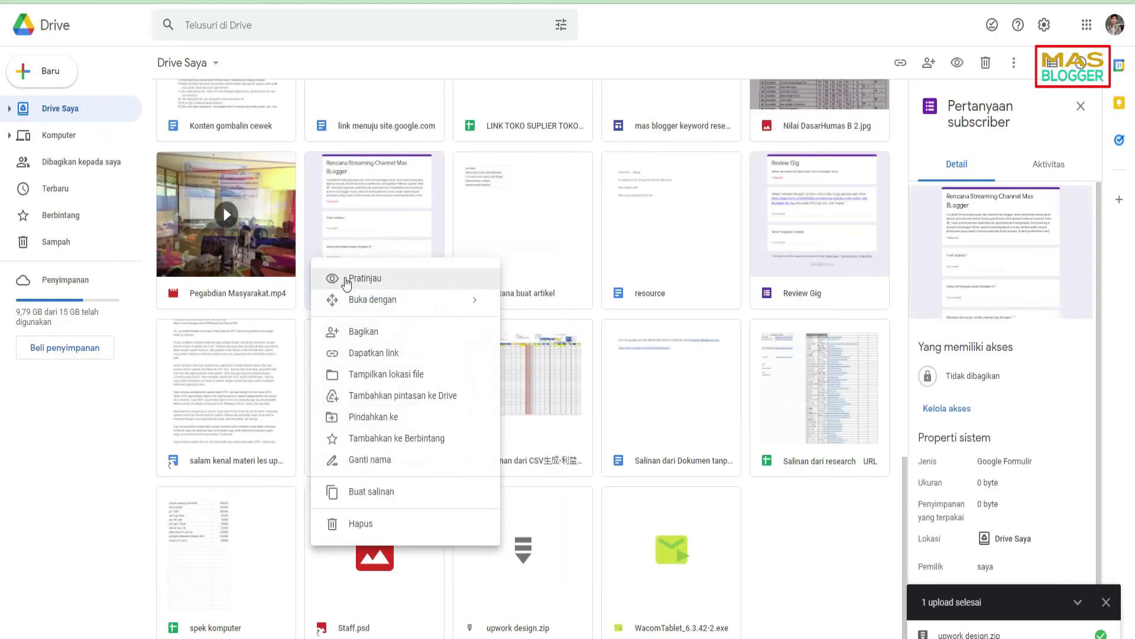
left_click(65, 509)
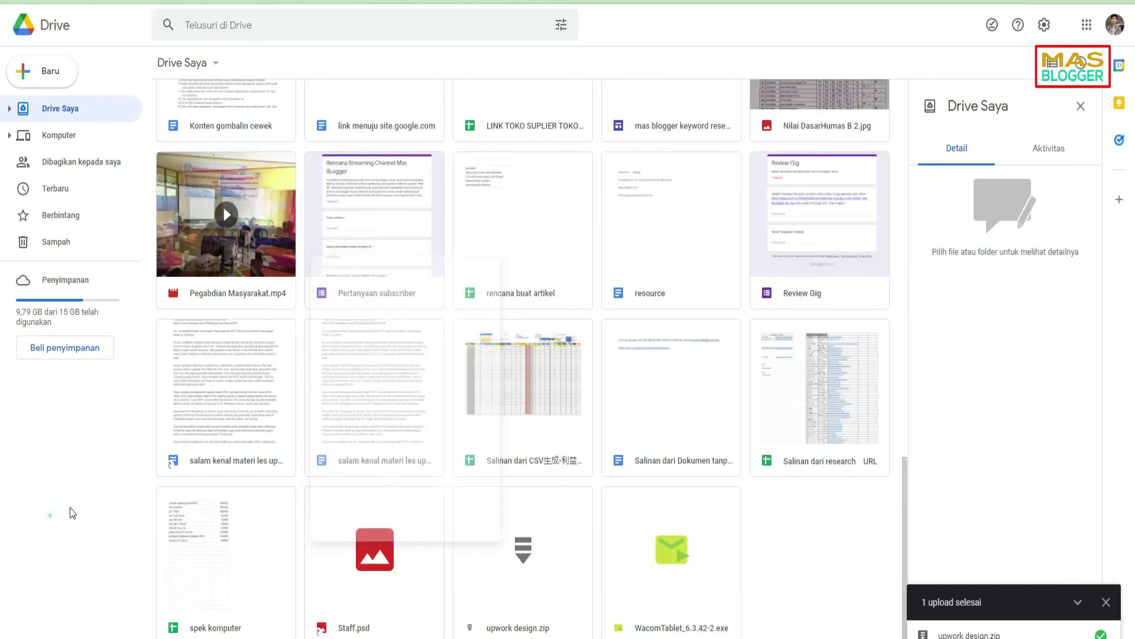
- Share upwork design.zip with 'Siapa saja yang memiliki link' as viewer and copy its link
right_click(555, 548)
left_click(637, 441)
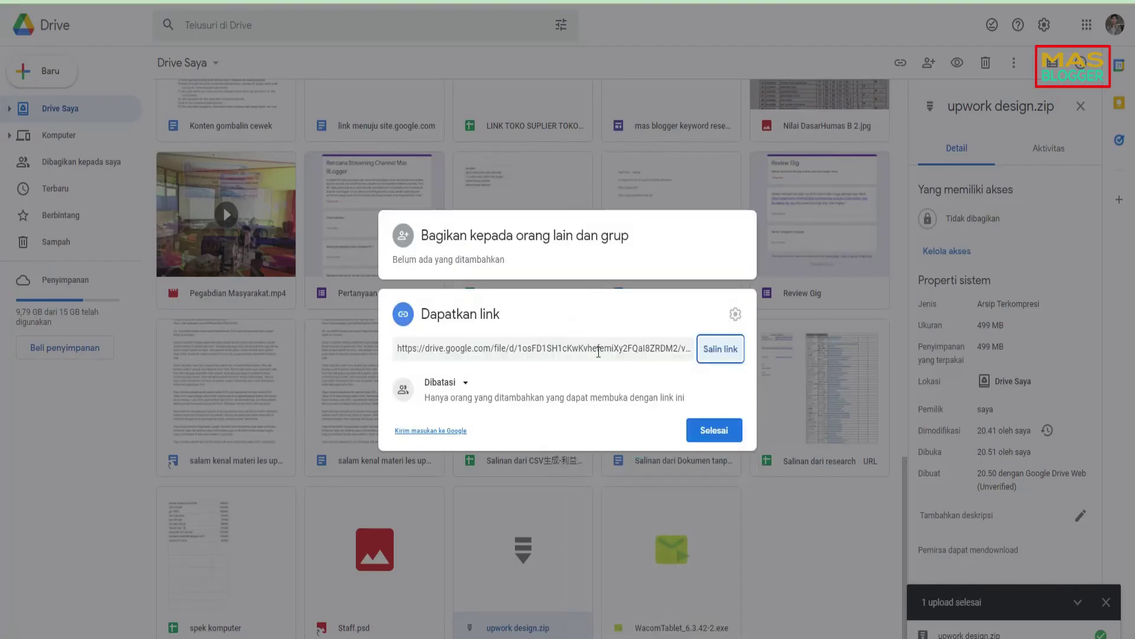
left_click(463, 391)
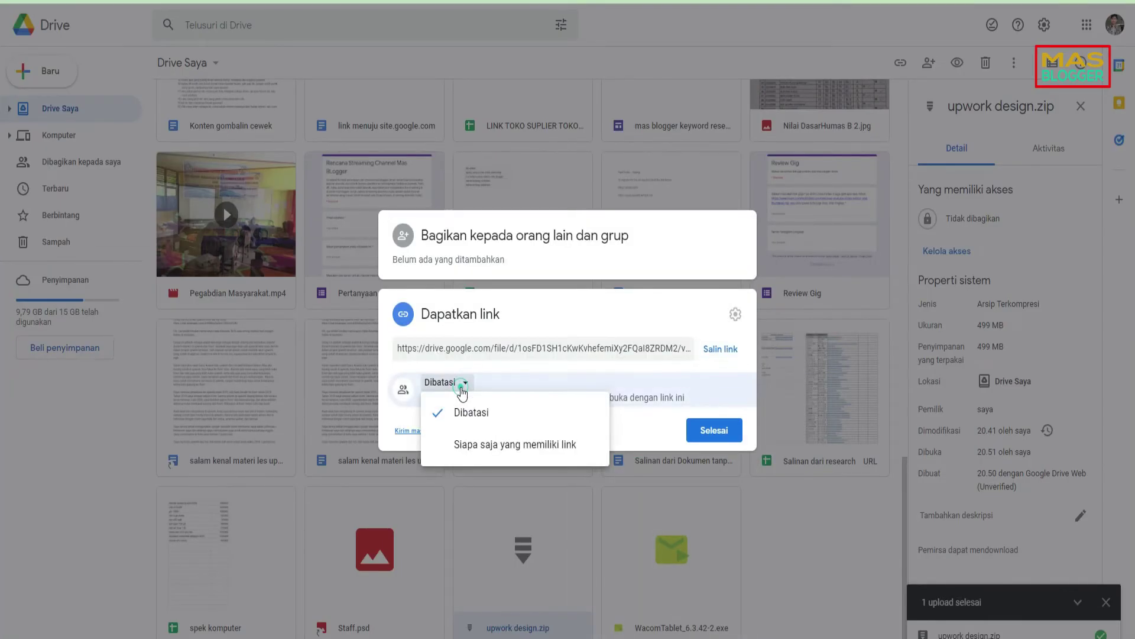
left_click(455, 433)
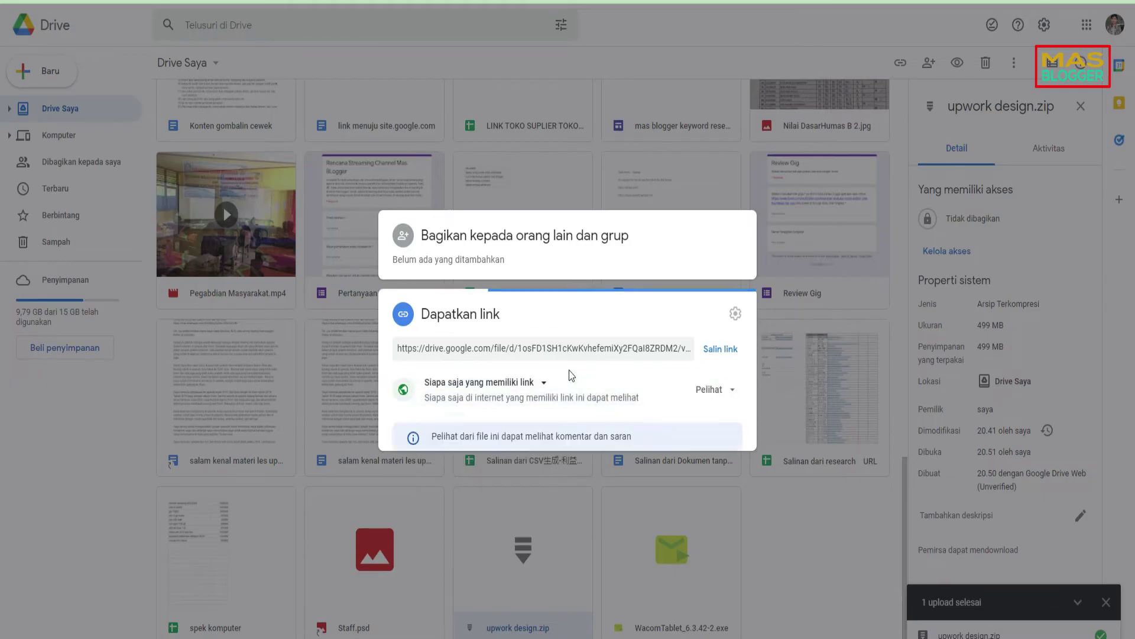
left_click(718, 331)
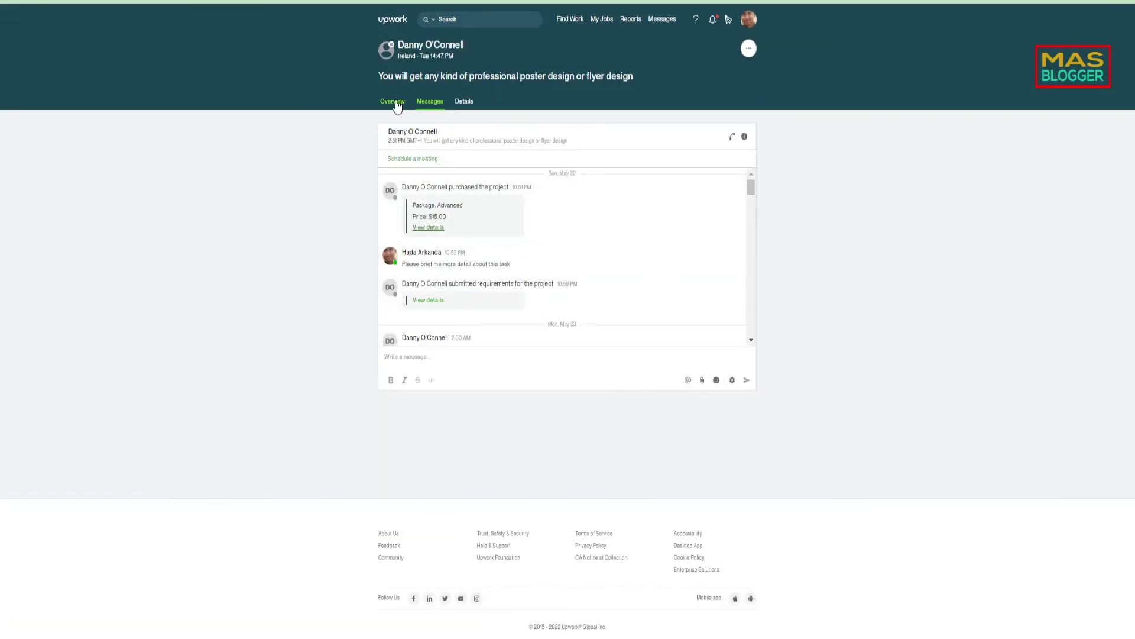
- Begin submitting the finished work from the order's Overview
left_click(395, 103)
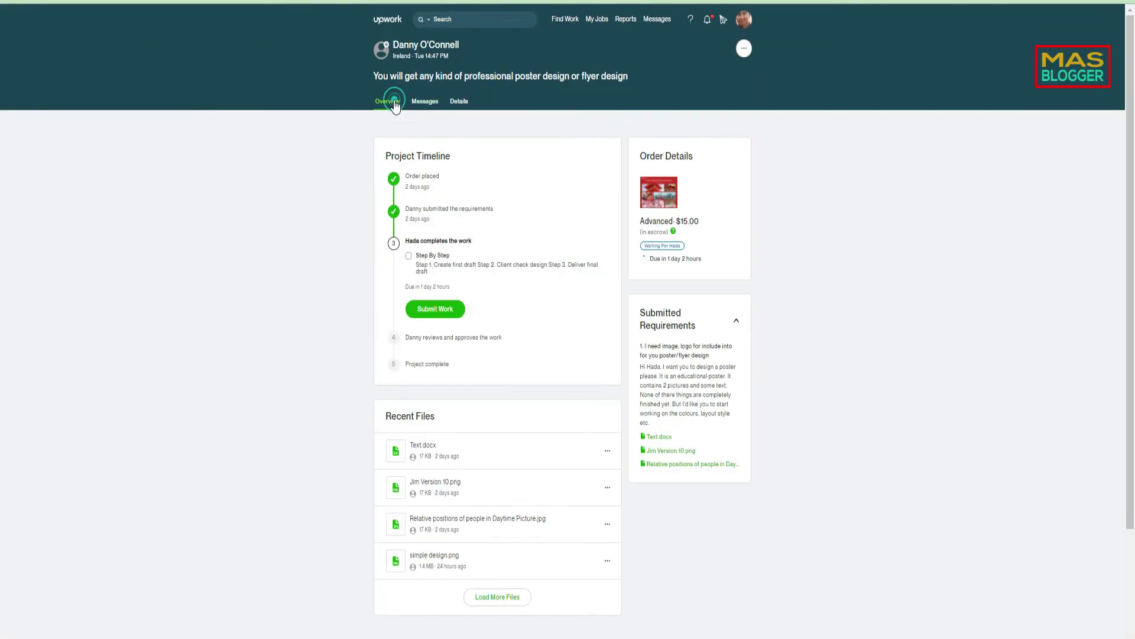
left_click(427, 312)
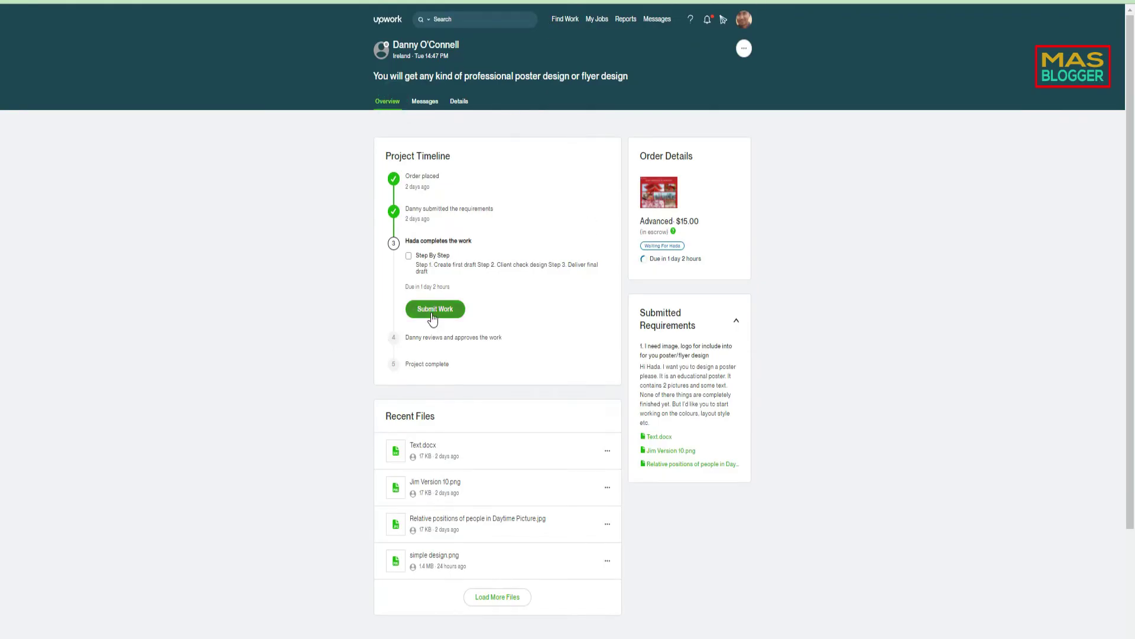
left_click(520, 318)
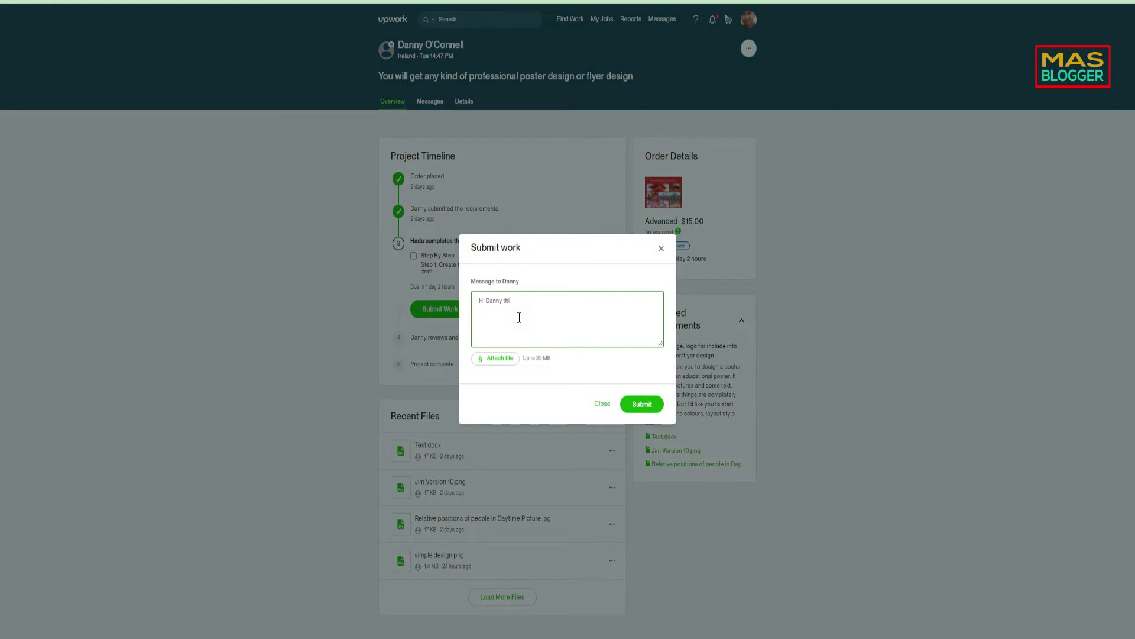
- Write that final PSD, PNG and background files are on Google Drive, paste the link, add 'please check that link.'
type("is final file. I upload all psd, png, background, etc in my googl")
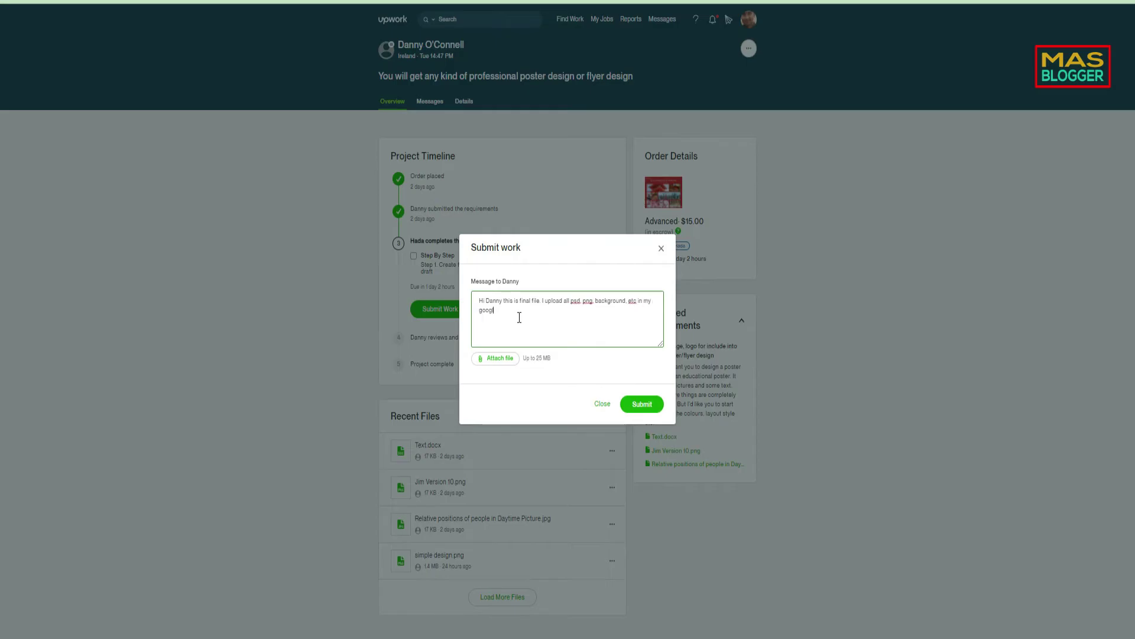
type("e drive link. Because file to bigger")
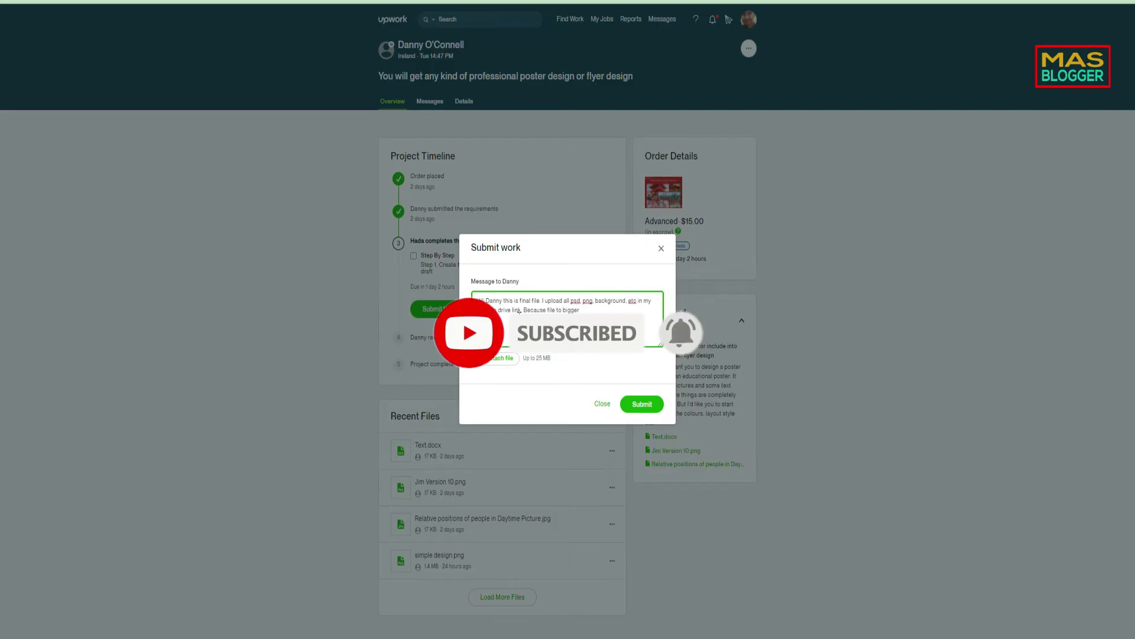
type("o")
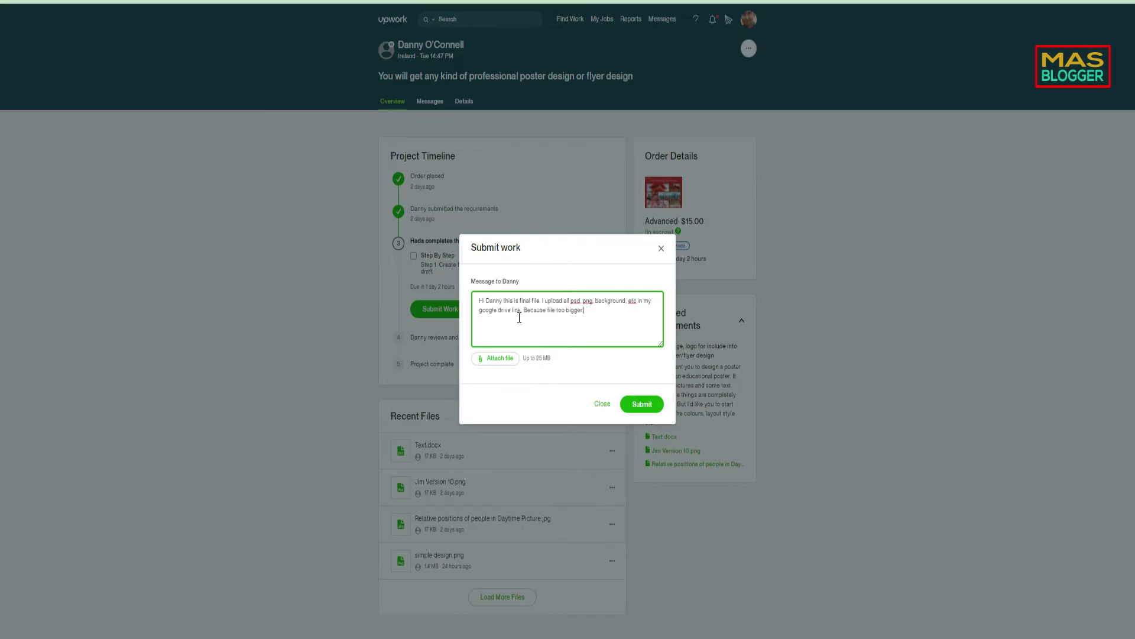
key("Return")
key("Return")
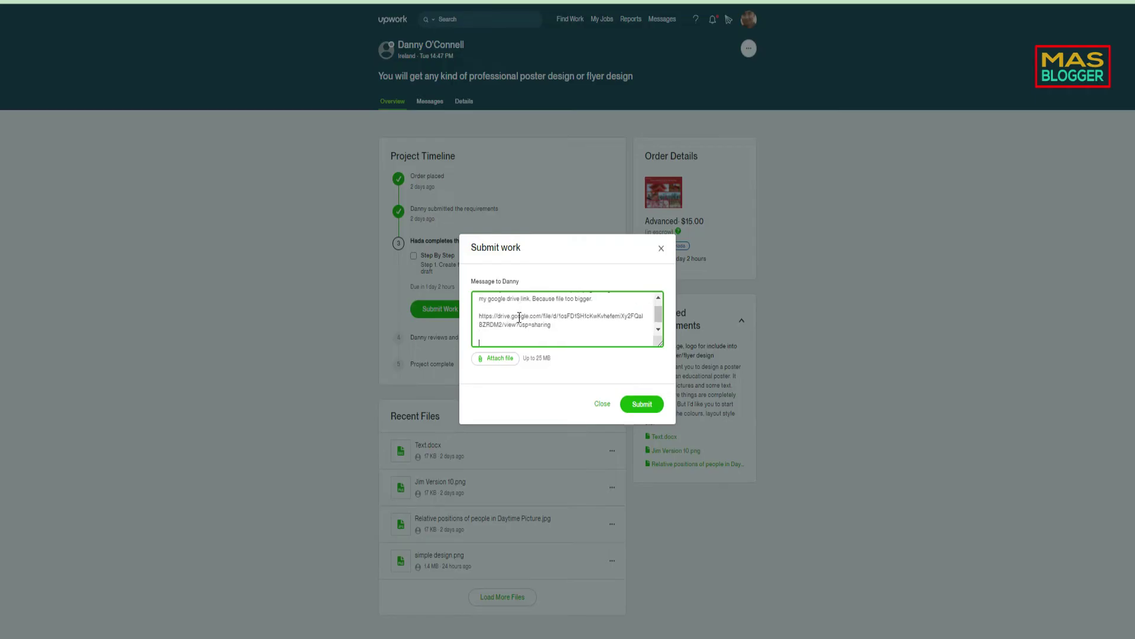
type("please check that link.")
- Submit the work with the Drive link message and close the confirmation
left_click(644, 403)
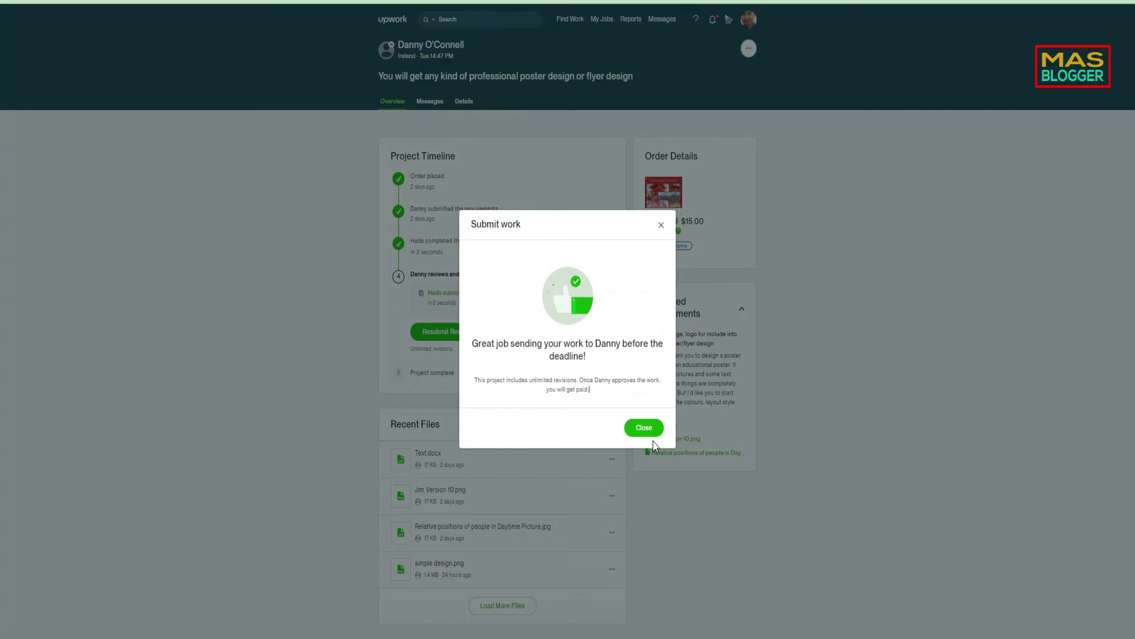
left_click(639, 429)
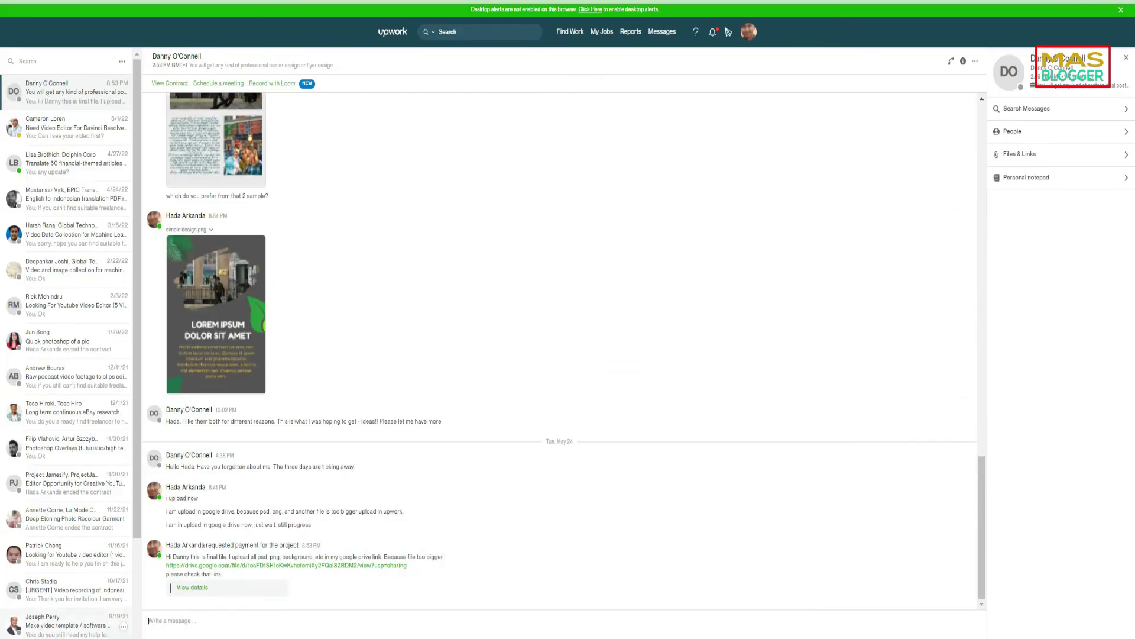
- Drag all five PNGs from Download here > upwork design > tes sample into the client chat
left_click(13, 635)
mouse_move(101, 635)
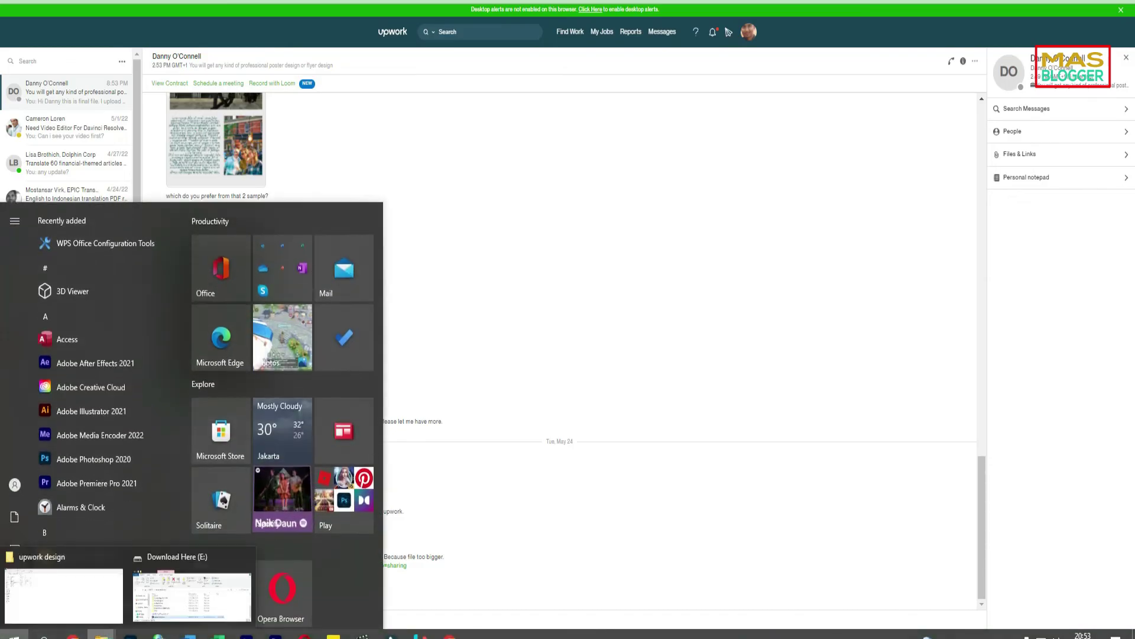
left_click(158, 600)
scroll(617, 390, "up", 3)
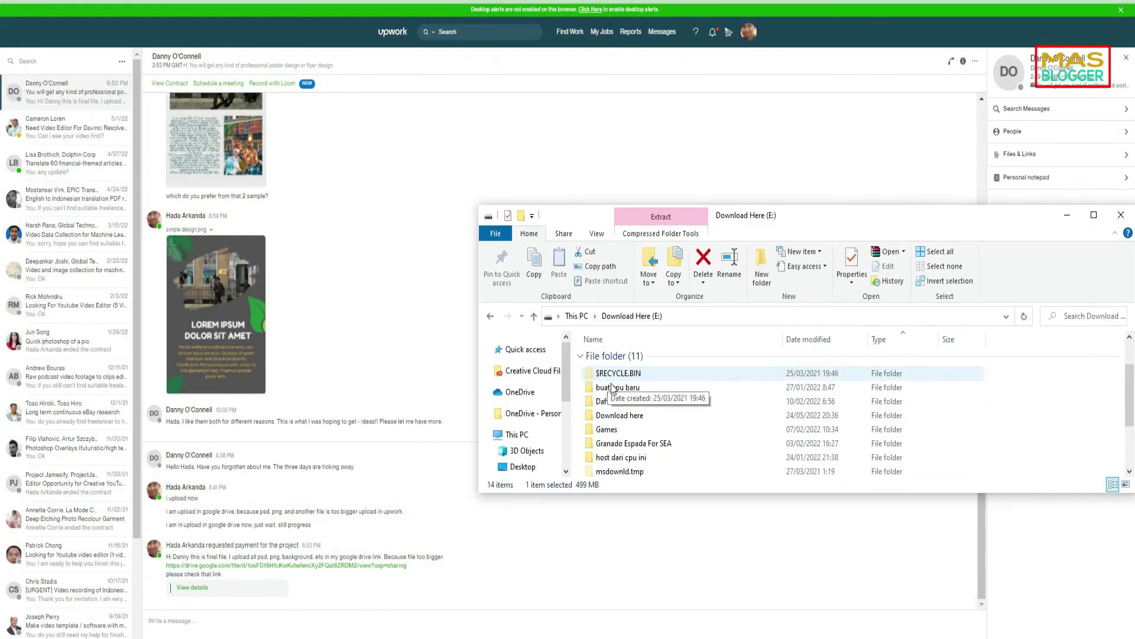
double_click(628, 415)
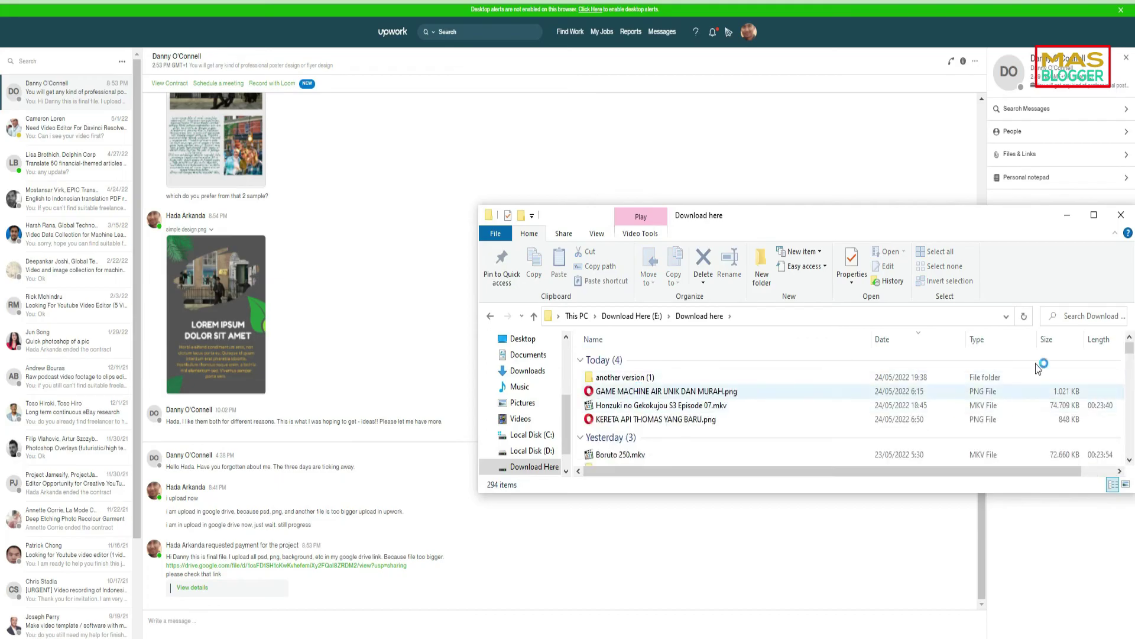
double_click(619, 391)
left_click(621, 372)
double_click(620, 372)
key("ctrl+a")
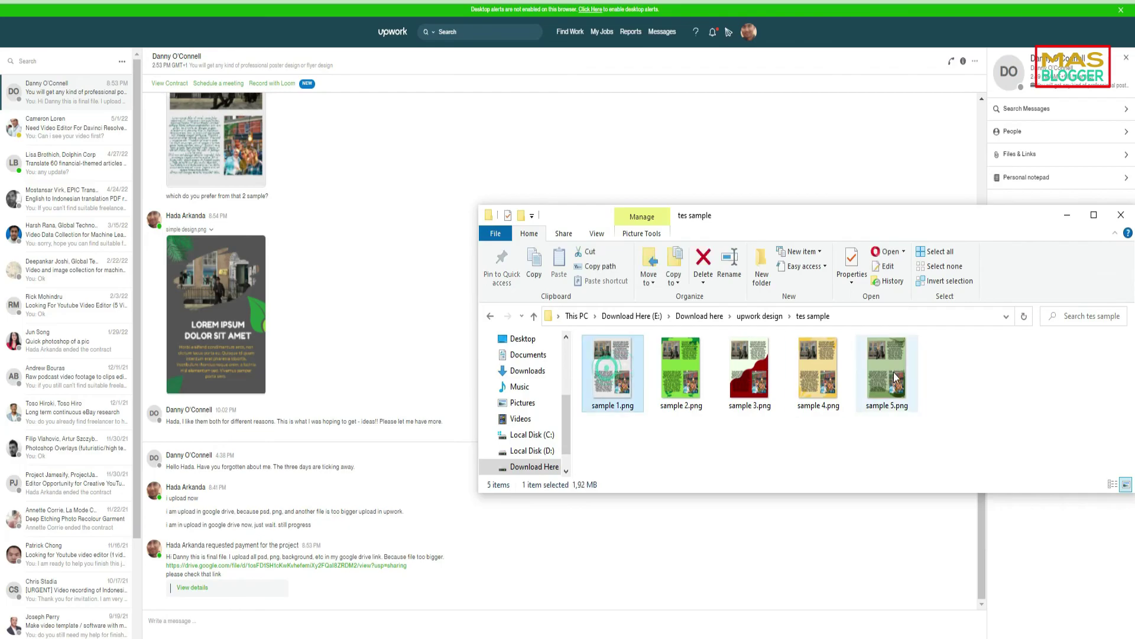
left_click_drag(811, 388, 355, 347)
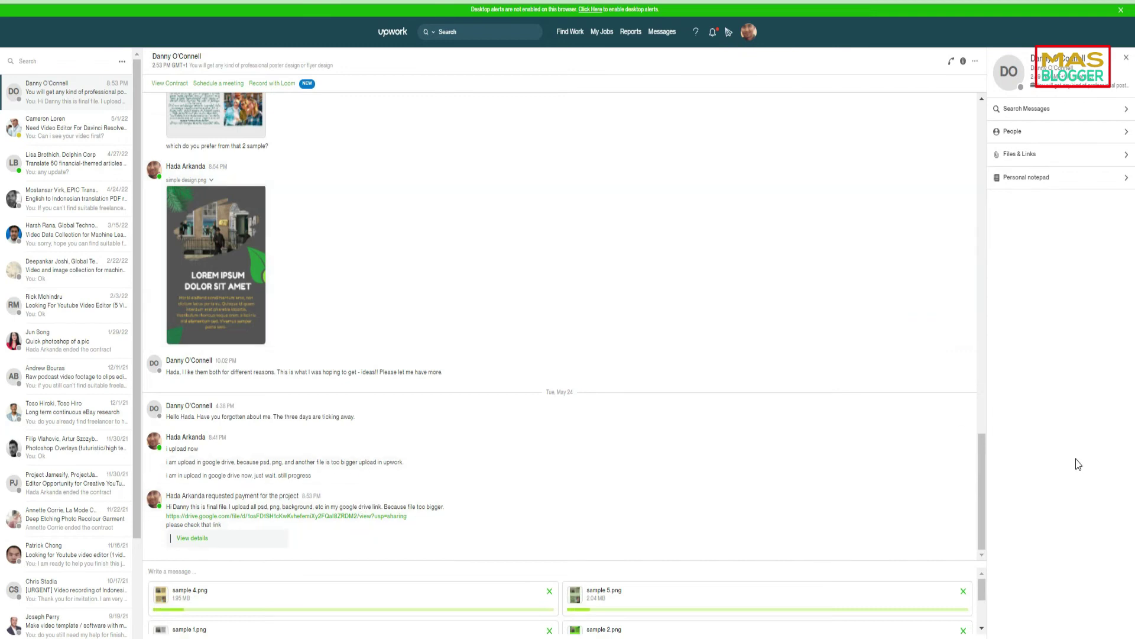
- After the PNGs upload, type a chat note that the samples are also in the Drive zip
scroll(981, 589, "down", 2)
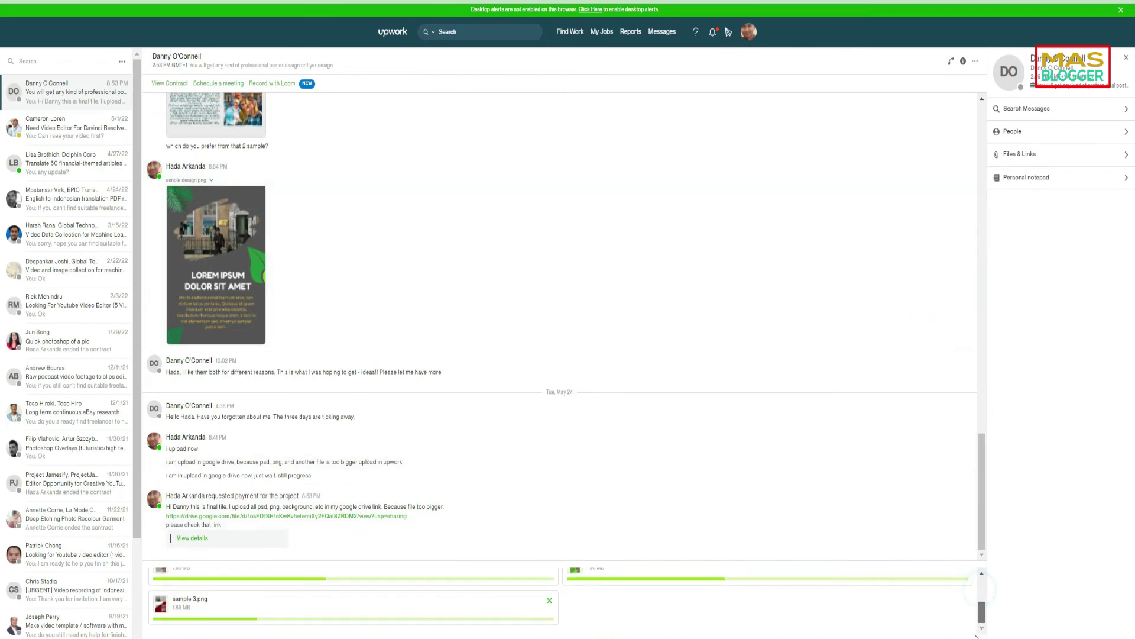
scroll(973, 594, "up", 2)
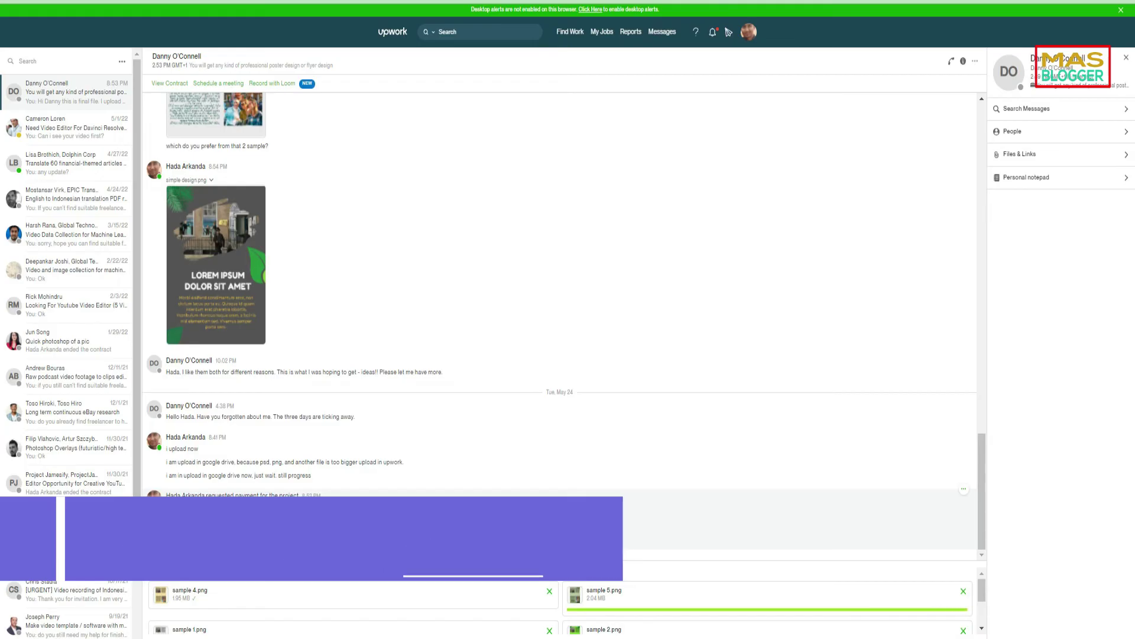
scroll(369, 616, "down", 2)
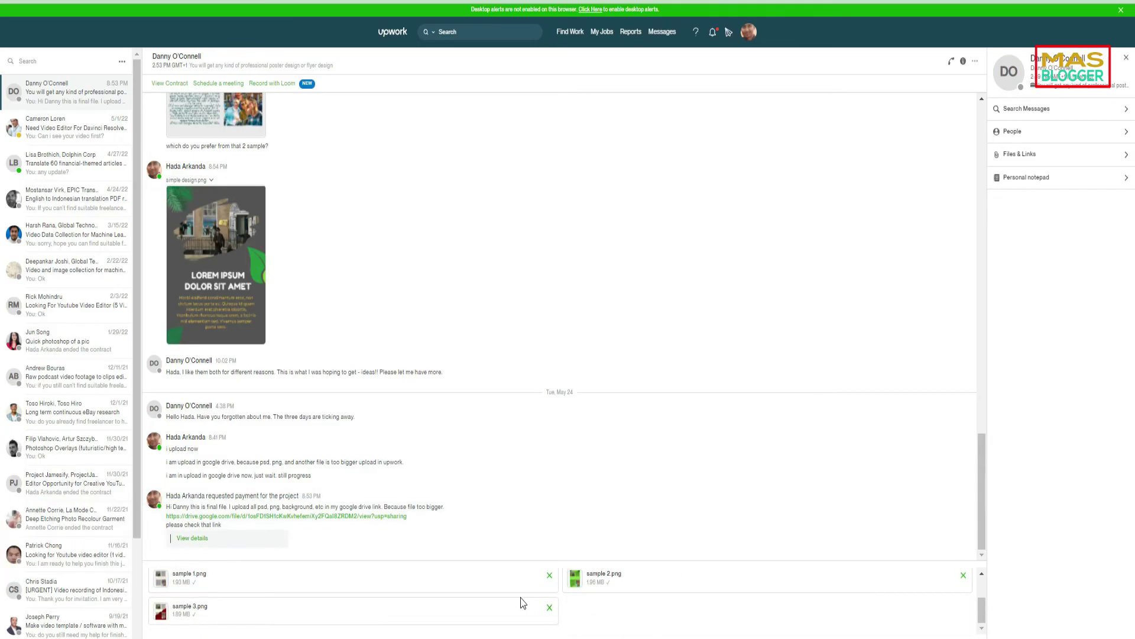
scroll(220, 577, "up", 2)
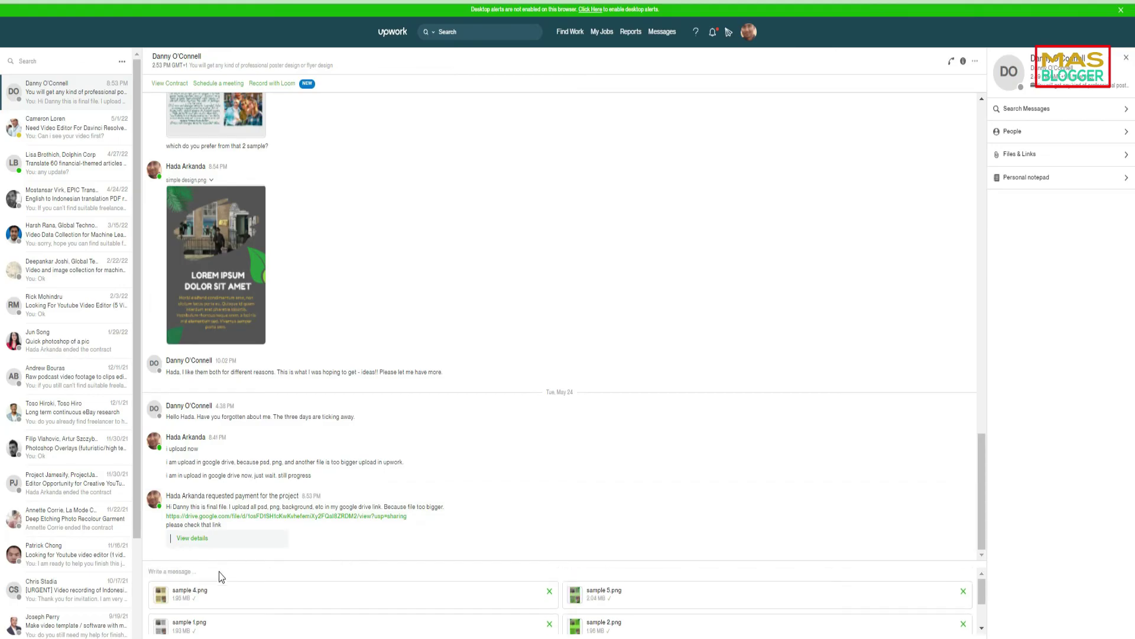
left_click(209, 572)
type("tes")
- Send the note with the sample images and preview sample 4.png at full size
key("Return")
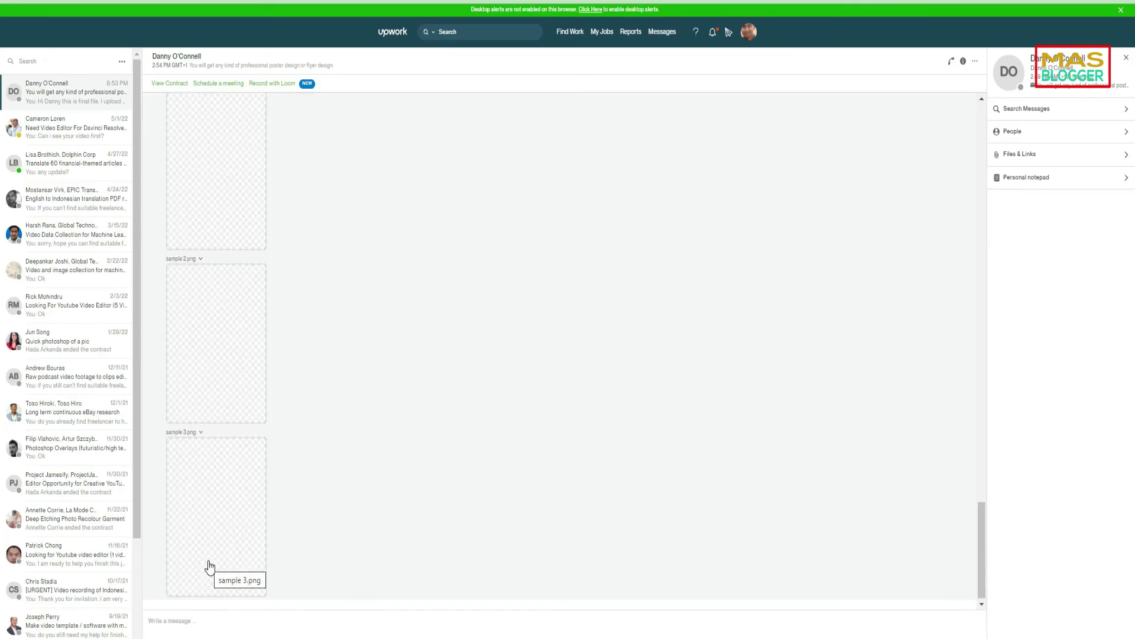
scroll(482, 338, "up", 10)
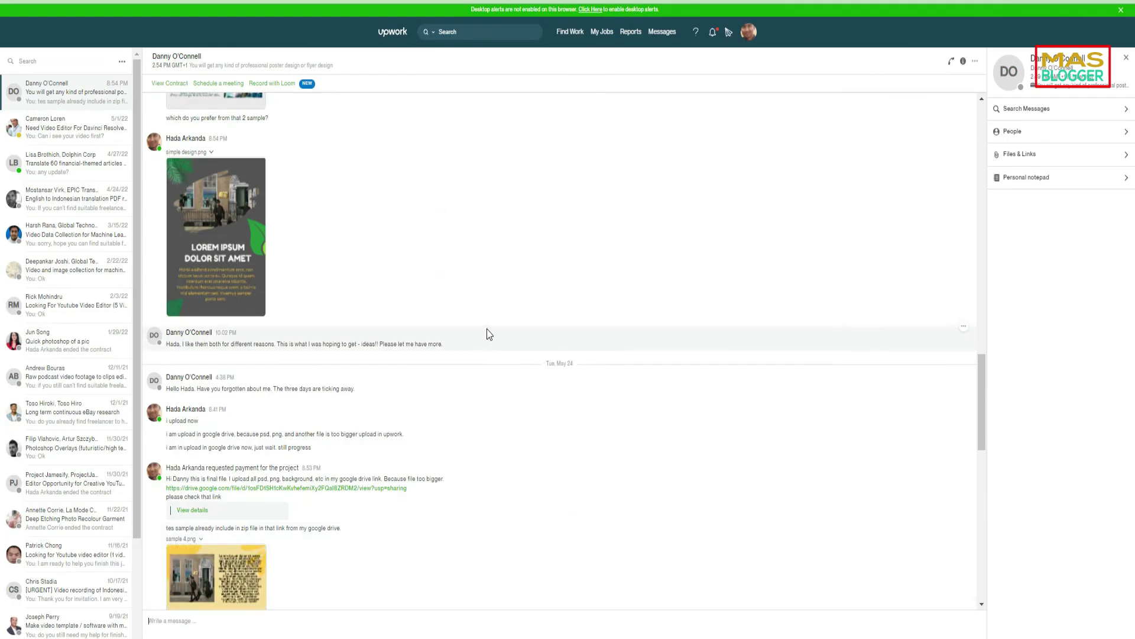
scroll(487, 334, "down", 7)
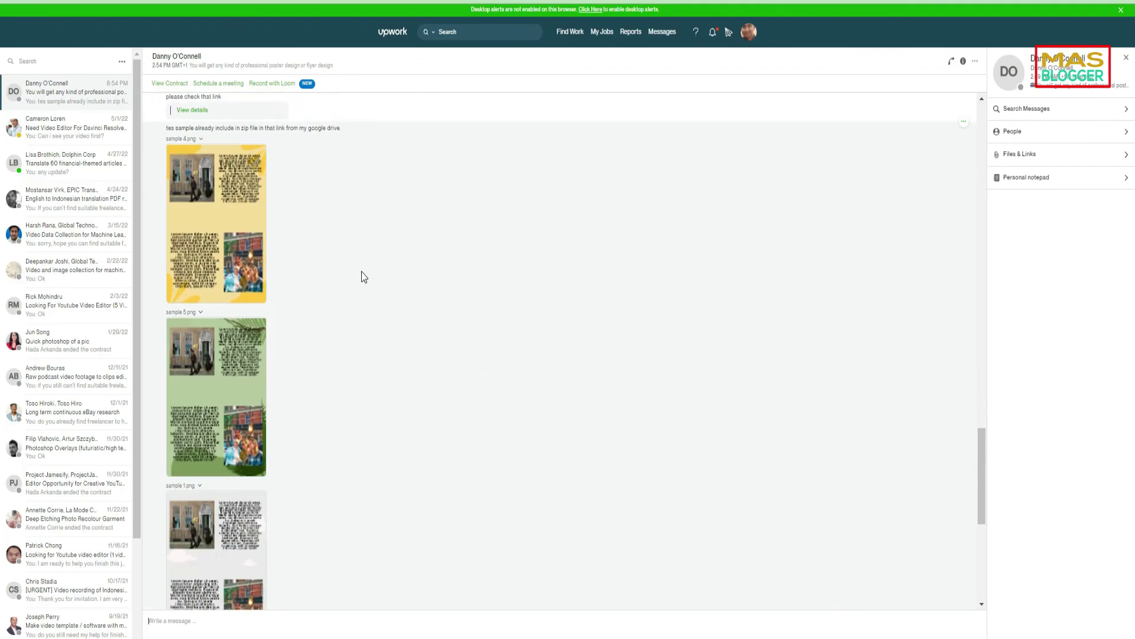
left_click(196, 219)
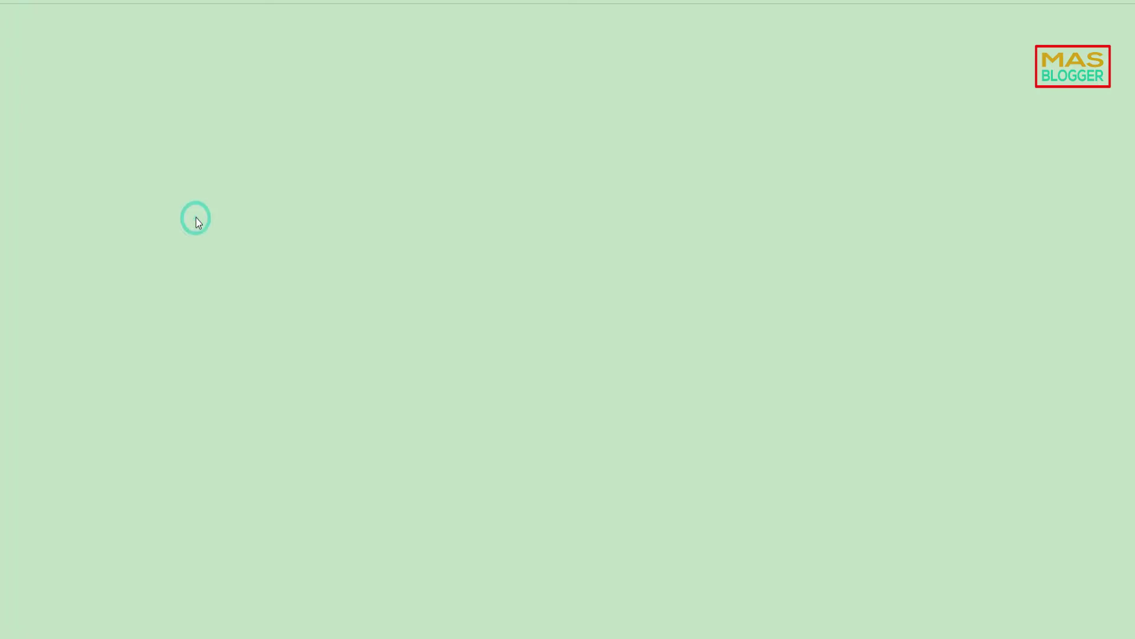